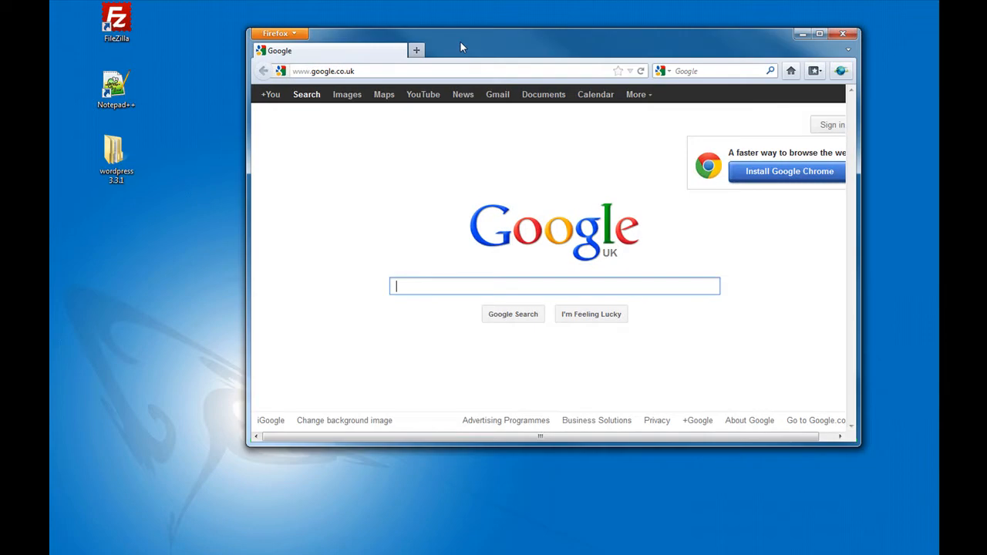
- Shift the Firefox window left and load the pasted address video.weblinx.ltd.uk
left_click_drag(460, 41, 449, 41)
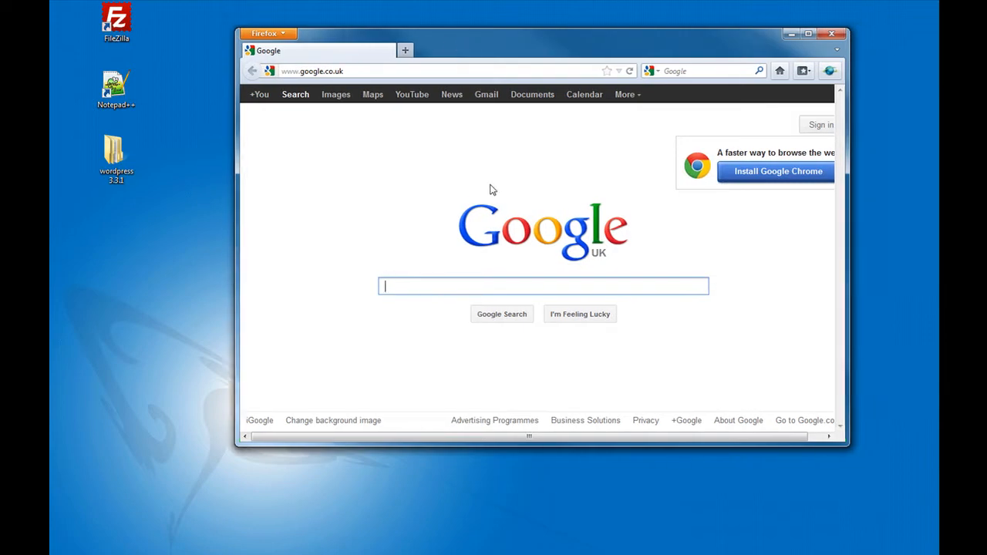
left_click_drag(547, 41, 504, 44)
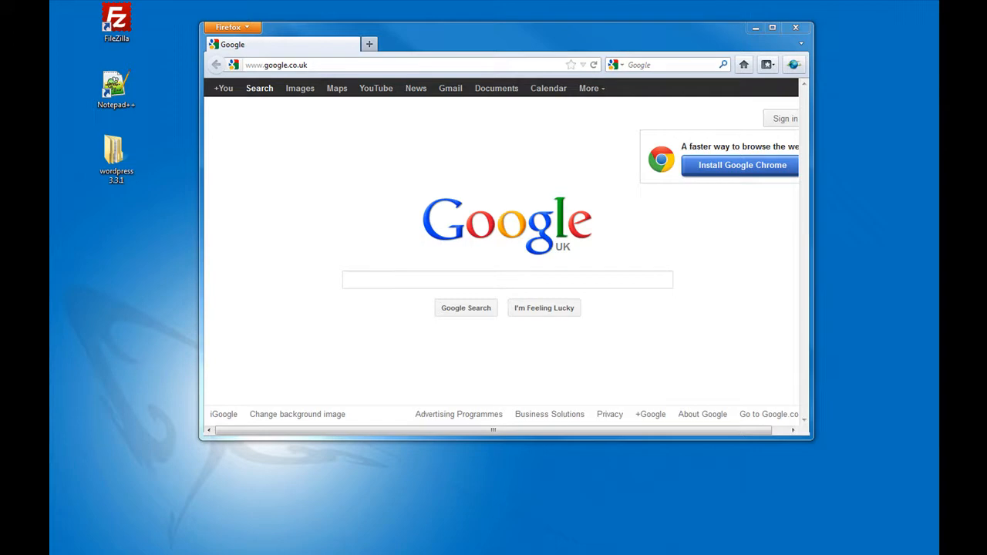
right_click(309, 62)
left_click(350, 132)
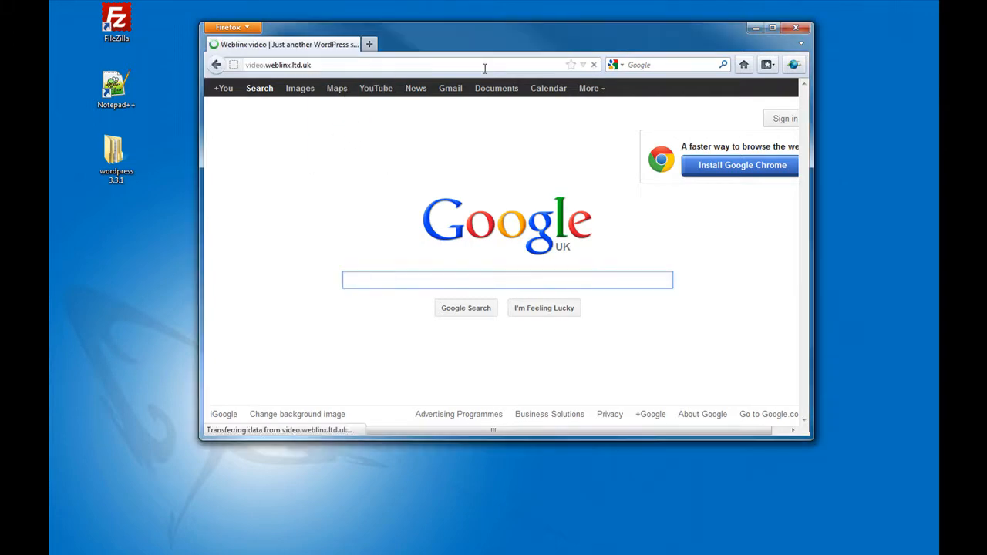
- Maximize Firefox and scroll through the Weblinx video home page
left_click(772, 27)
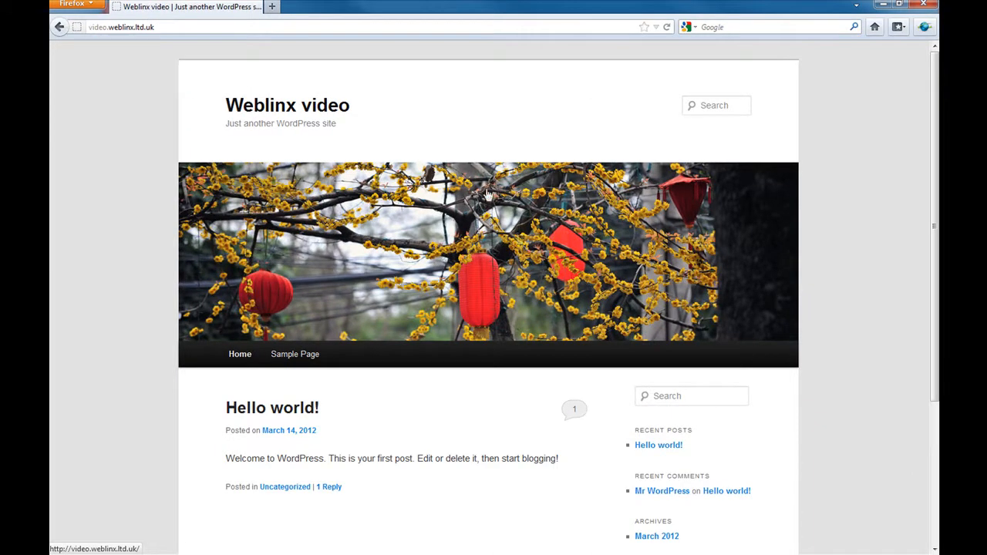
scroll(641, 462, "down", 3)
scroll(648, 494, "down", 2)
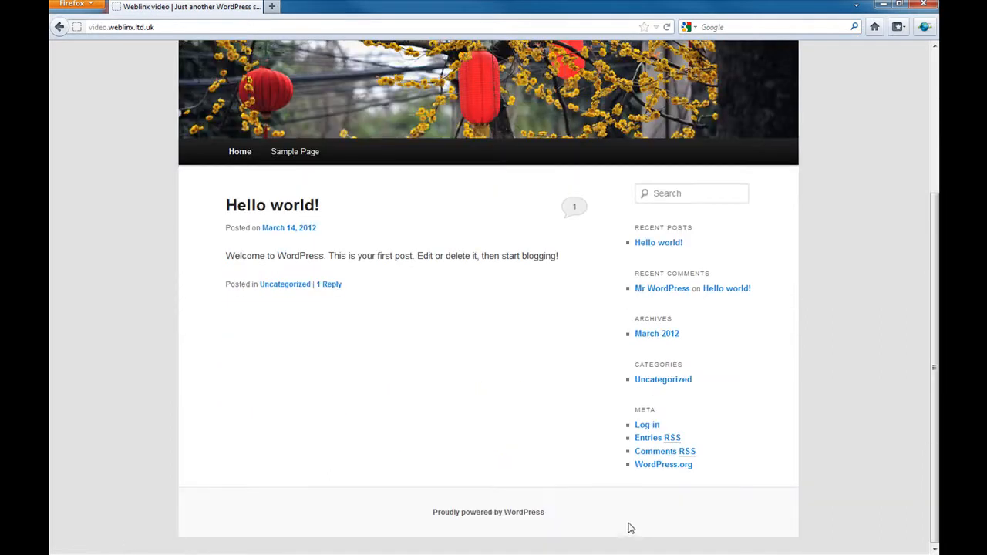
scroll(639, 506, "up", 5)
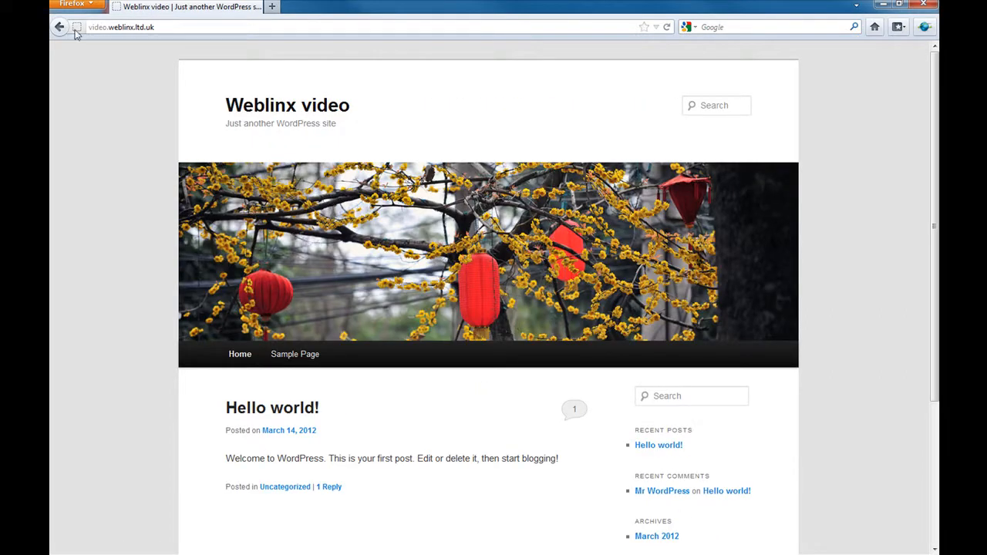
- Append /wp-admin to the site address to reach the WordPress login page
left_click(164, 27)
left_click(165, 27)
type("/wp-admin")
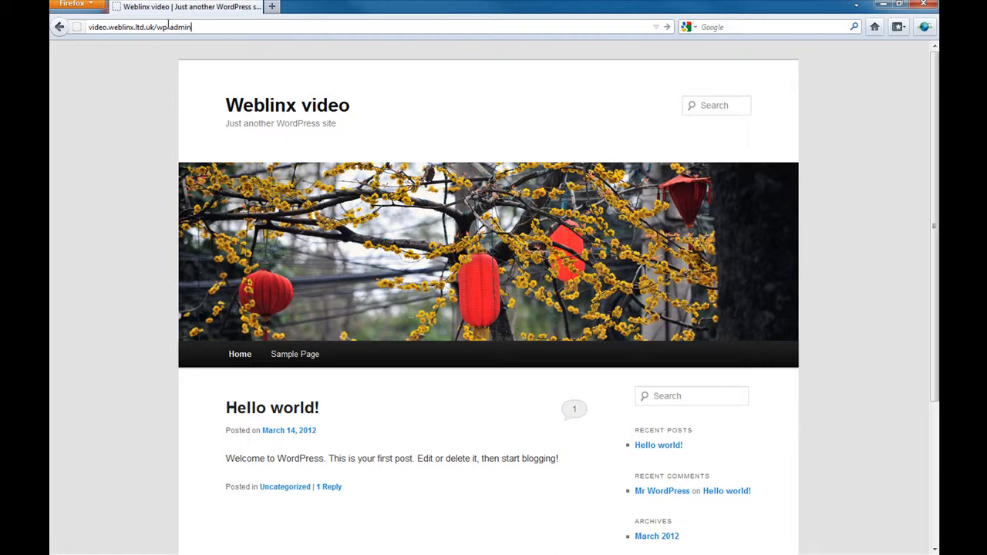
key("Return")
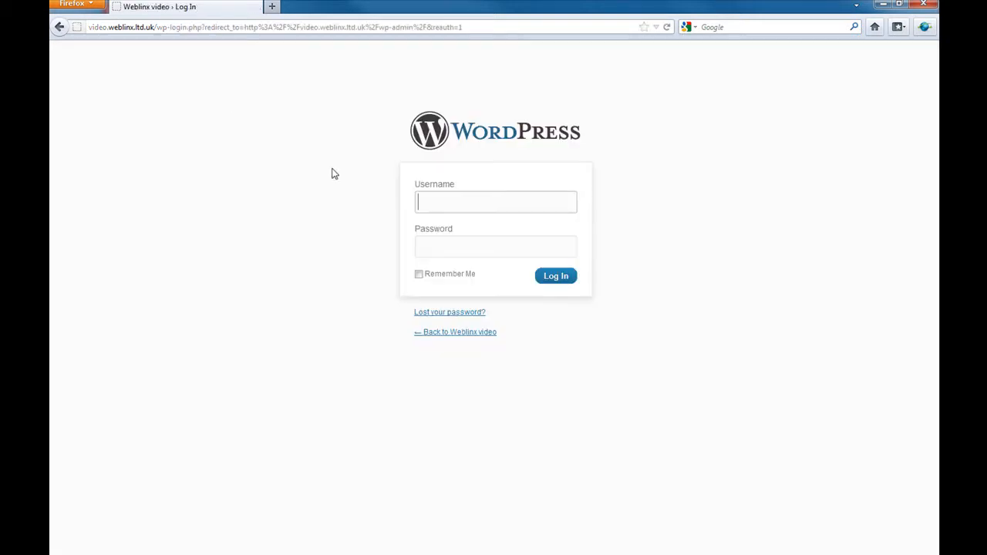
- Log in with the administrator username and password to reach the Dashboard
type("admin")
key("Tab")
type("***")
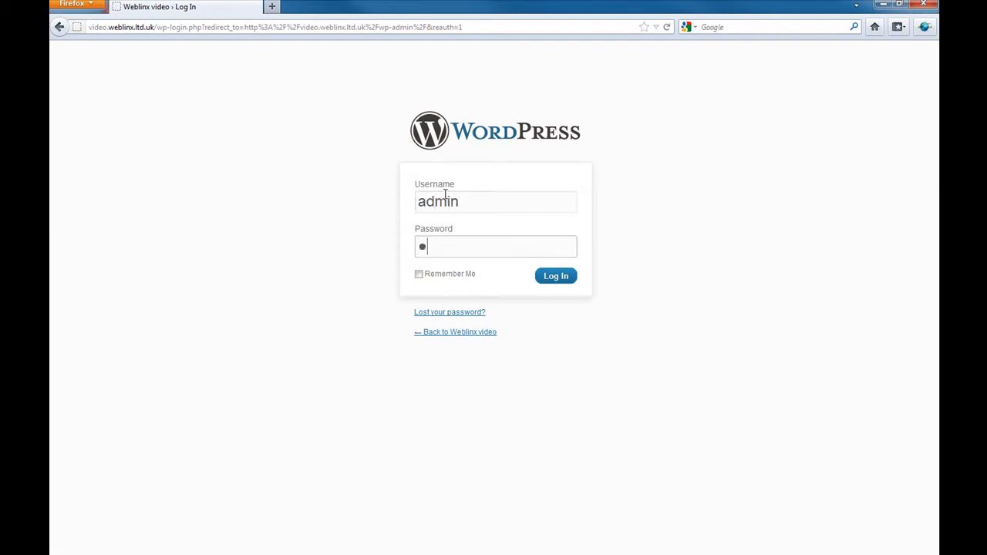
type("****")
key("Return")
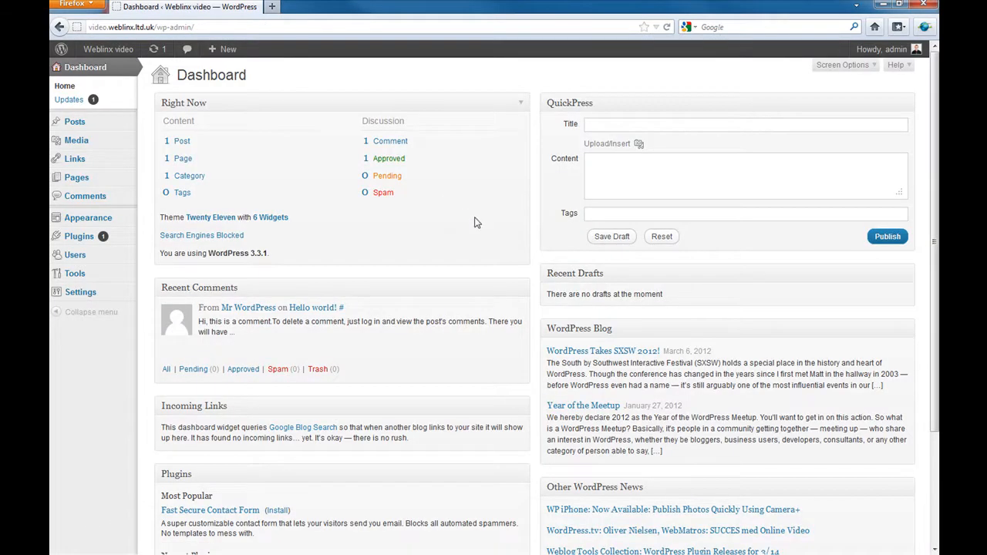
mouse_move(106, 303)
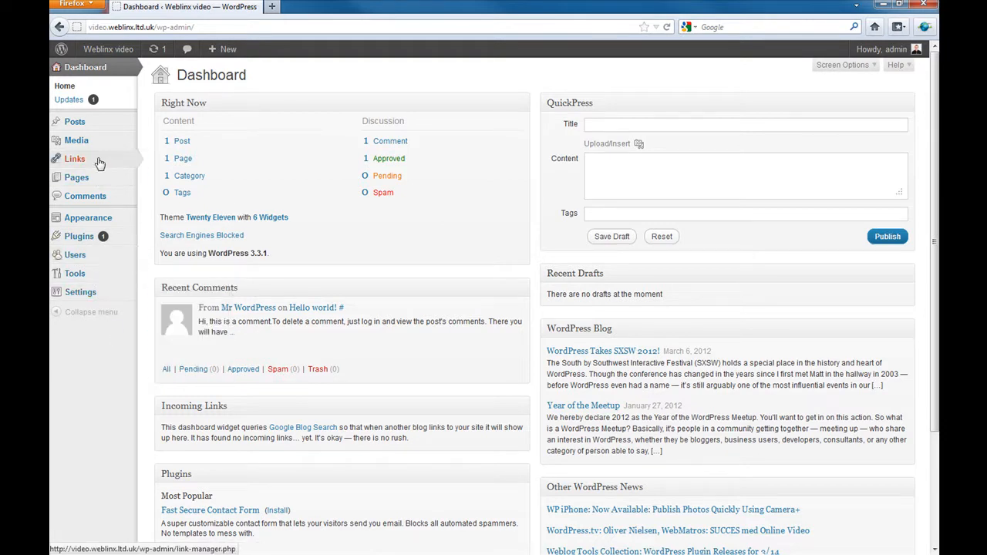
mouse_move(99, 162)
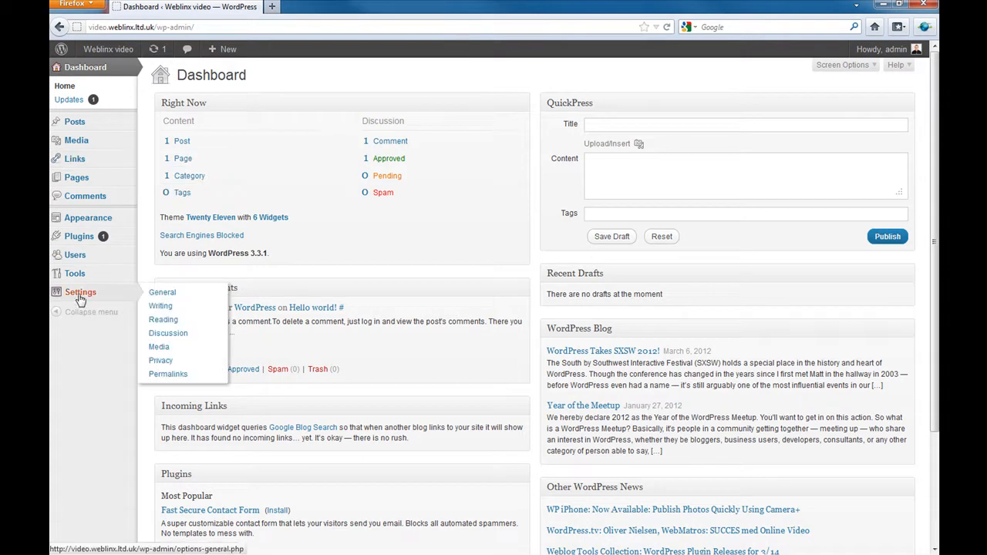
- Go to Settings > Permalinks and select the Custom Structure option
left_click(168, 374)
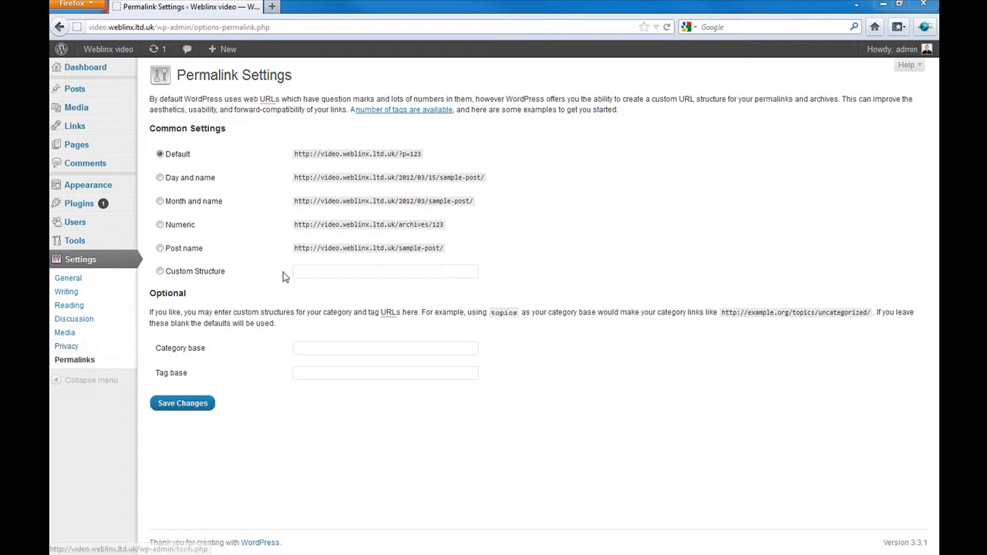
left_click(316, 270)
- Paste /%category%/%postname%/ as the custom permalink structure and save the changes
right_click(342, 287)
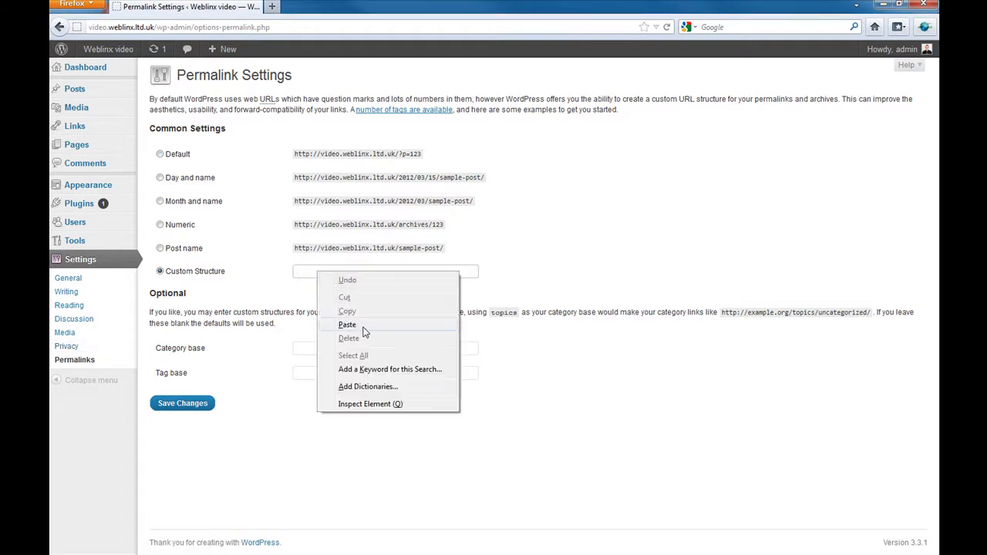
left_click(362, 332)
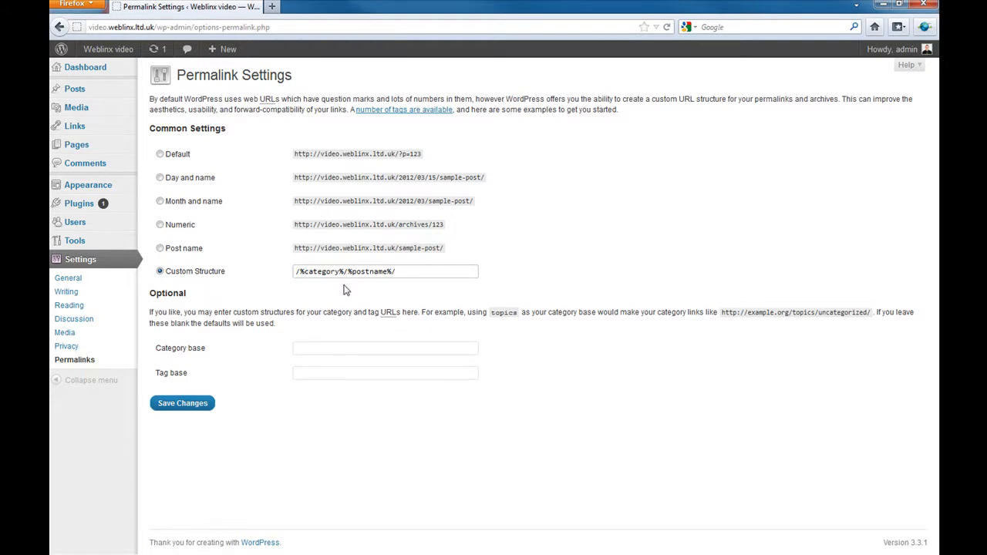
left_click(412, 274)
left_click(188, 406)
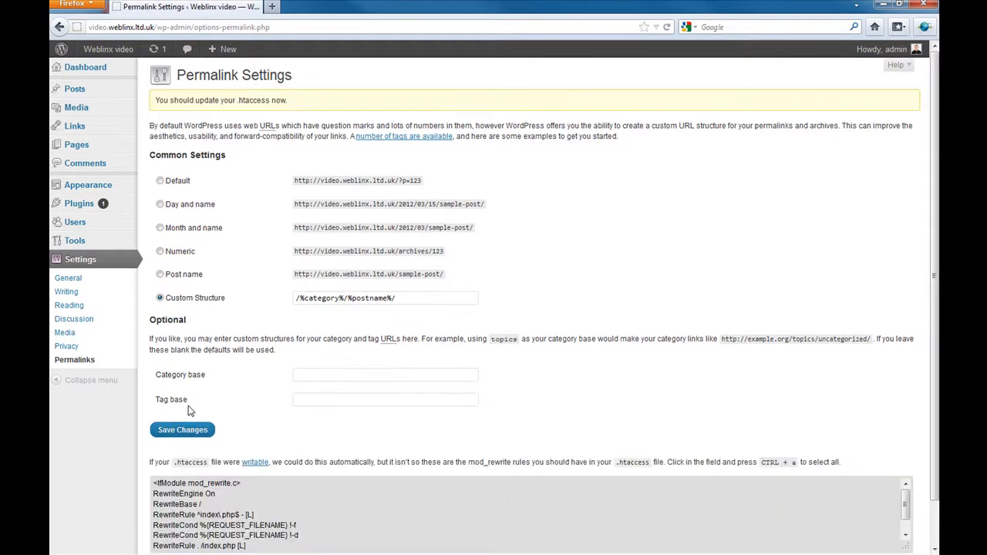
- Review the listed mod_rewrite rules, then restore Firefox to a smaller window moved right
scroll(355, 417, "down", 1)
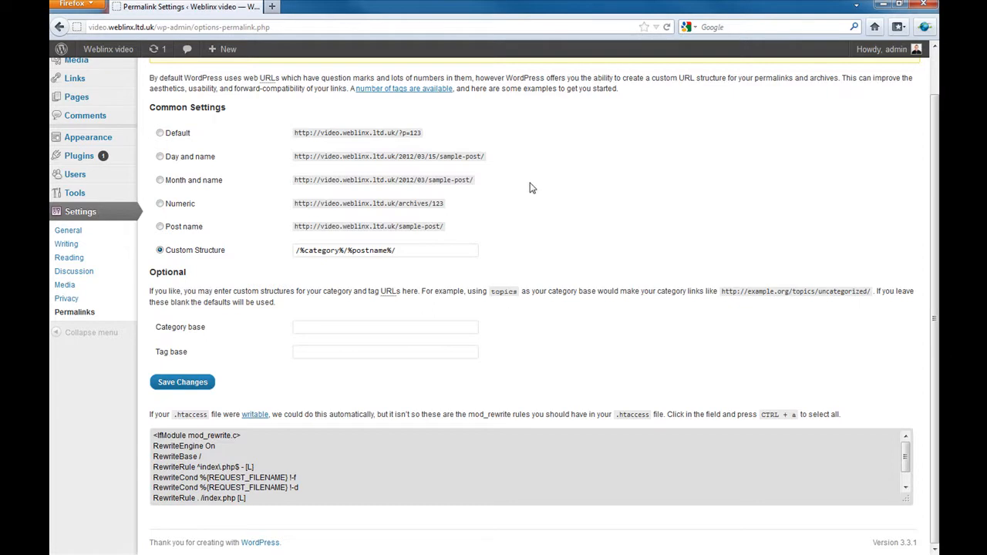
left_click(901, 5)
left_click_drag(558, 40, 617, 41)
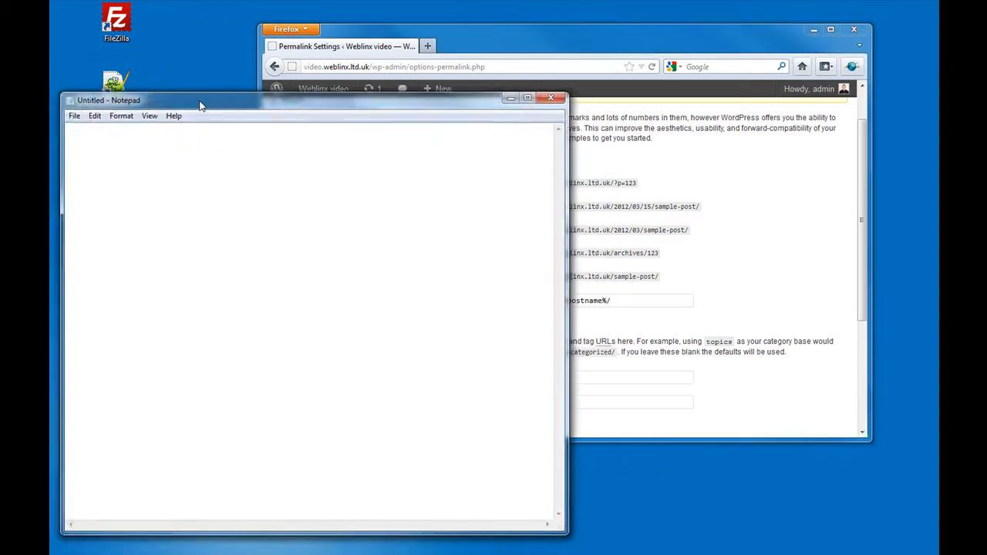
- Save a blank Notepad document as htaccess on the Desktop and close Notepad
left_click_drag(199, 106, 474, 70)
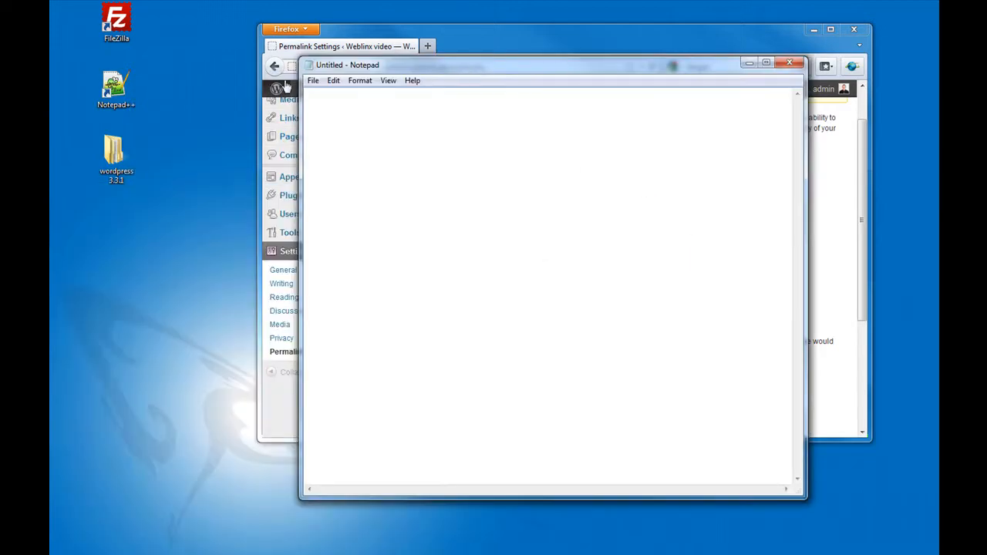
left_click(313, 80)
left_click(343, 137)
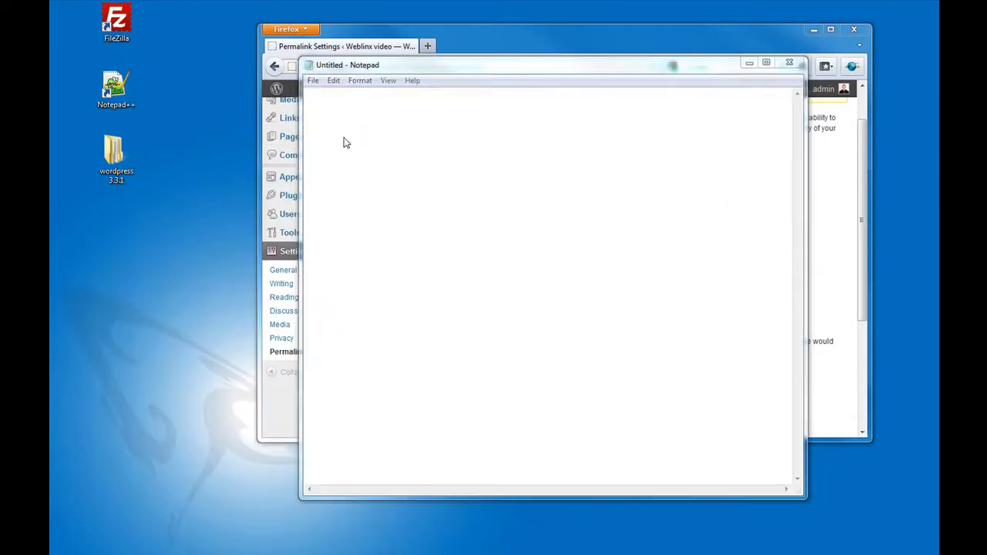
left_click(353, 172)
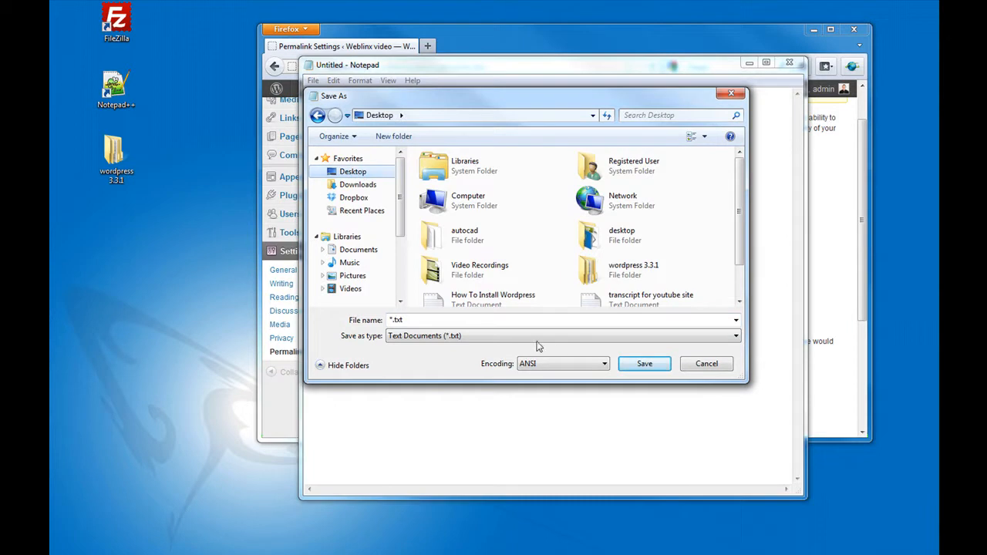
left_click(435, 319)
type("h")
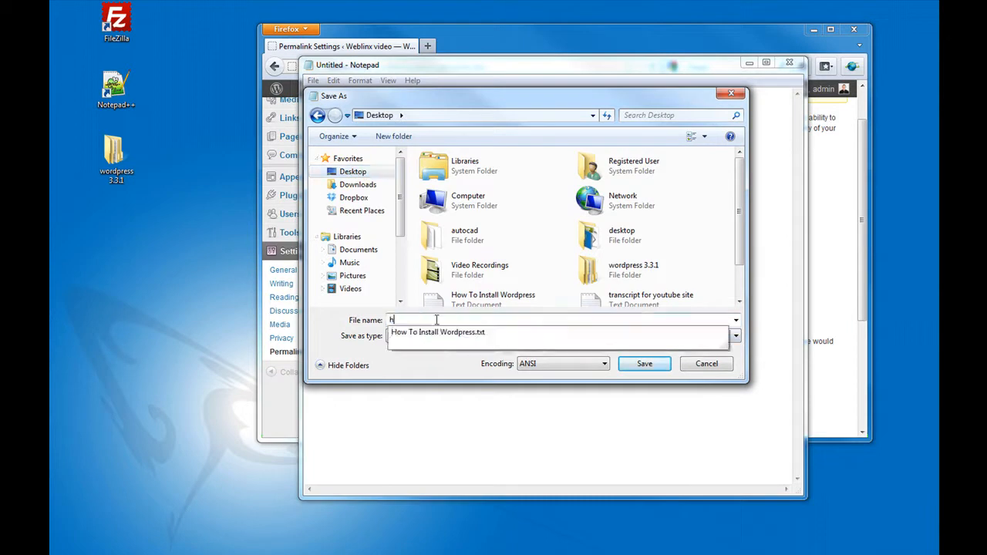
type("taccess")
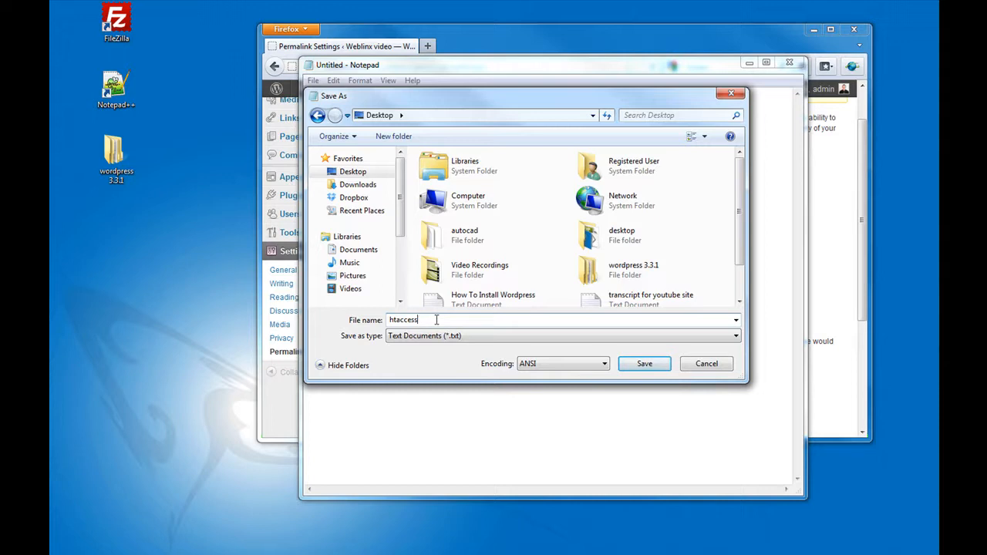
left_click(646, 365)
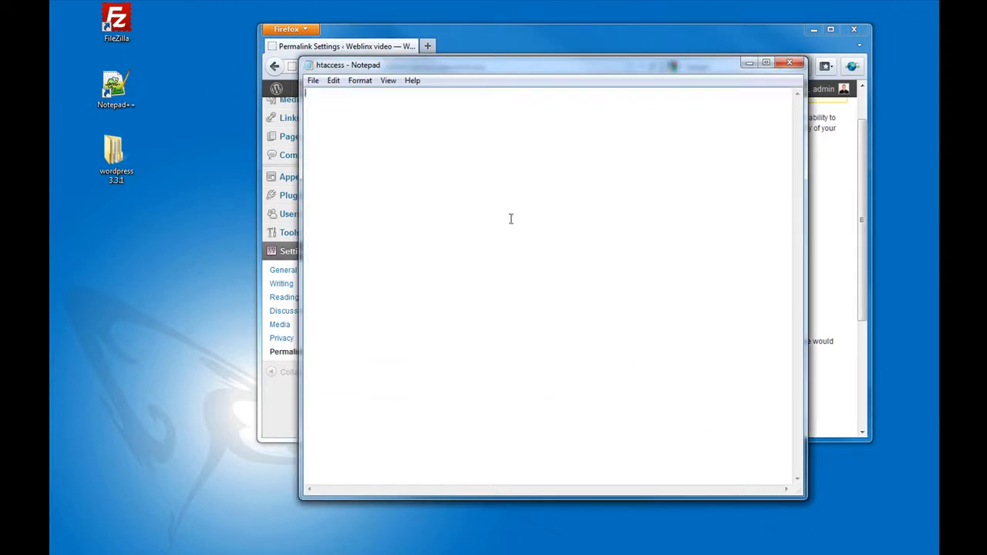
left_click(790, 62)
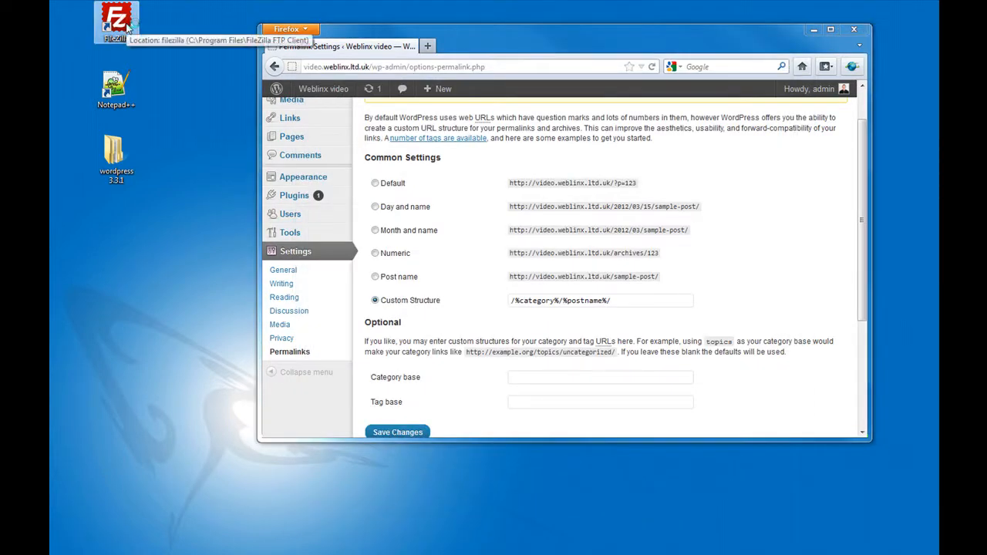
- Launch FileZilla and Quickconnect to host 213.175.192.150 with the FTP username and password
double_click(129, 29)
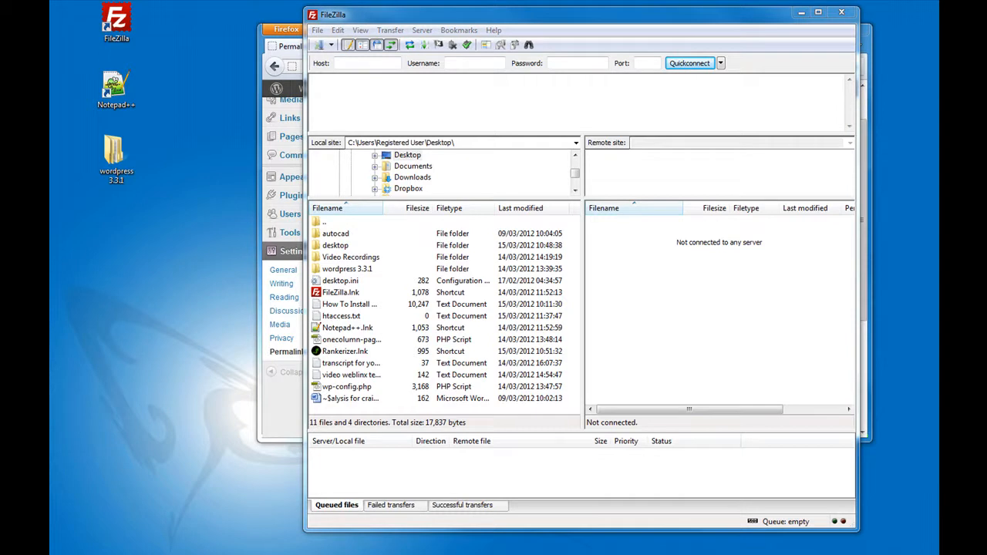
left_click(347, 66)
right_click(345, 64)
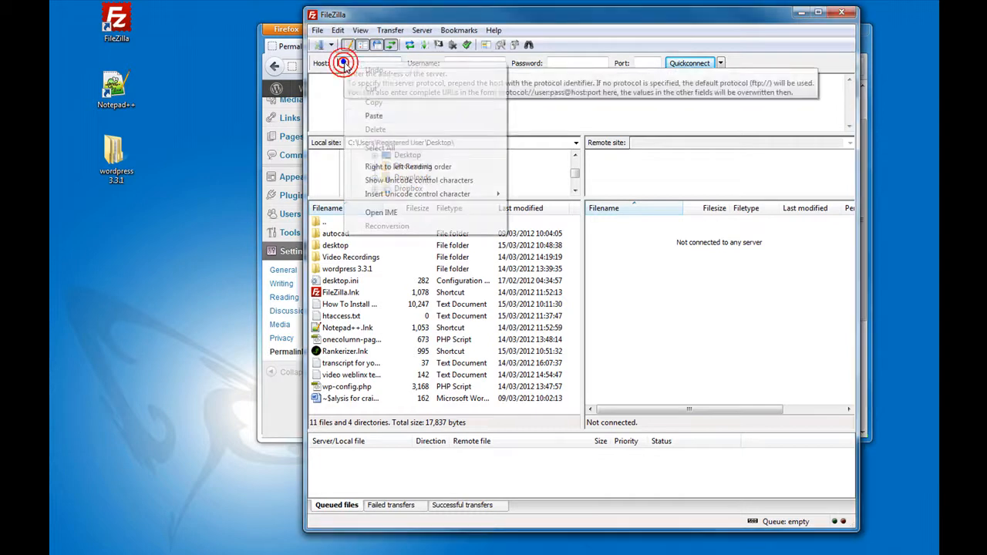
left_click(374, 116)
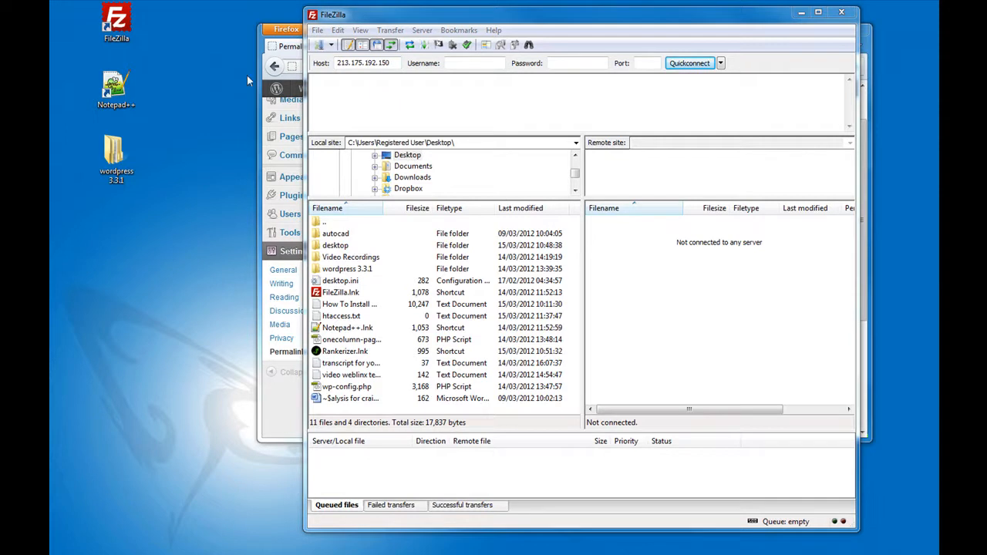
left_click(455, 64)
right_click(454, 65)
left_click(498, 116)
right_click(566, 63)
left_click(598, 115)
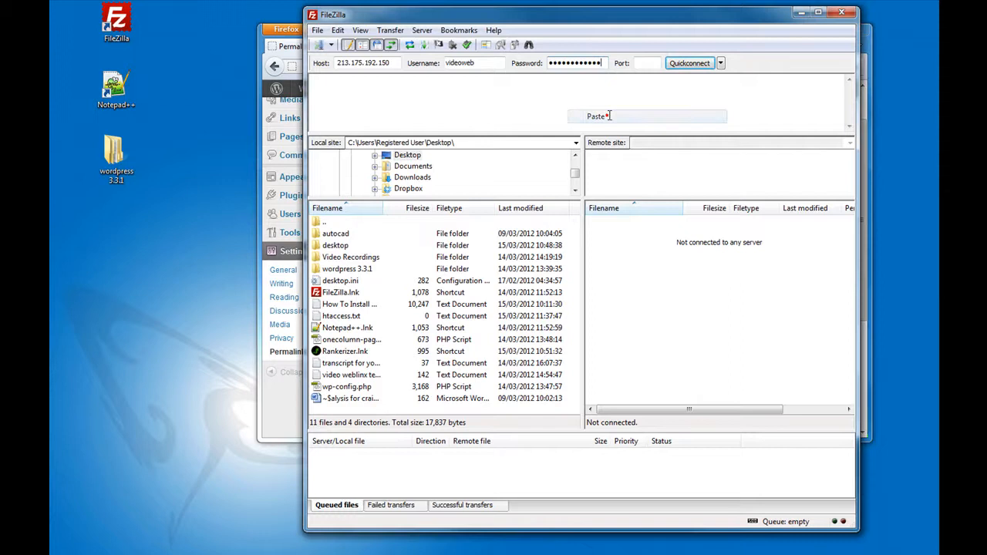
left_click(692, 62)
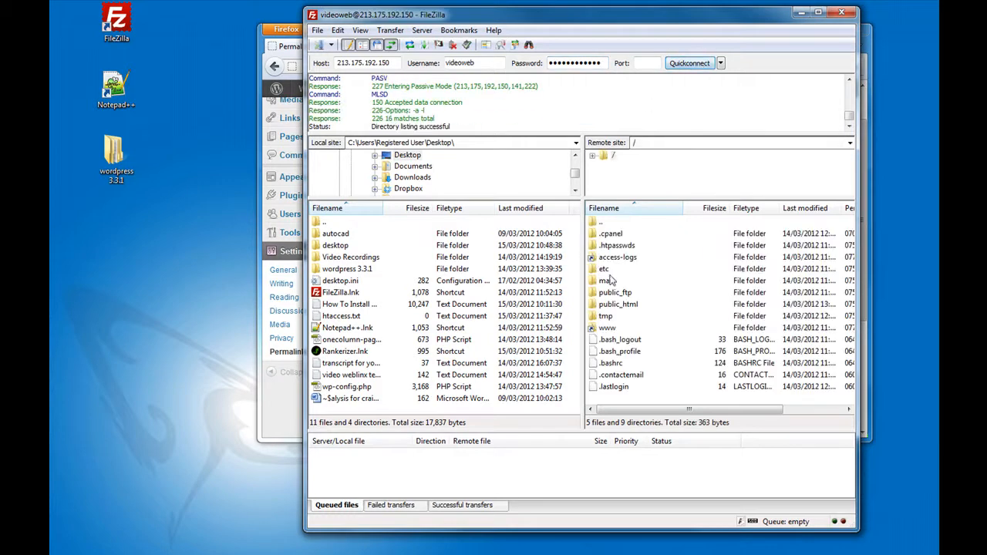
- Open the remote public_html folder and upload the Desktop's htaccess.txt into it
left_click(621, 307)
double_click(621, 305)
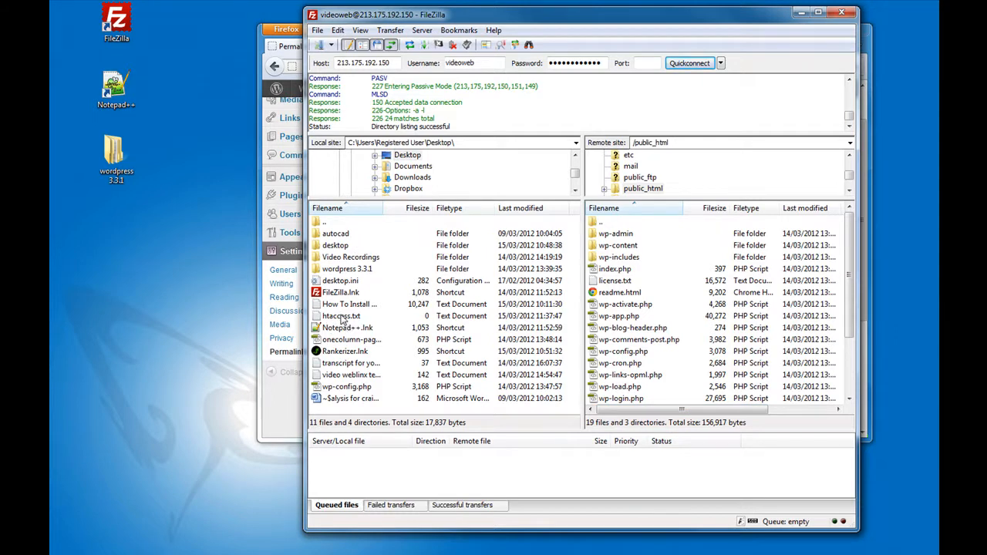
left_click(341, 316)
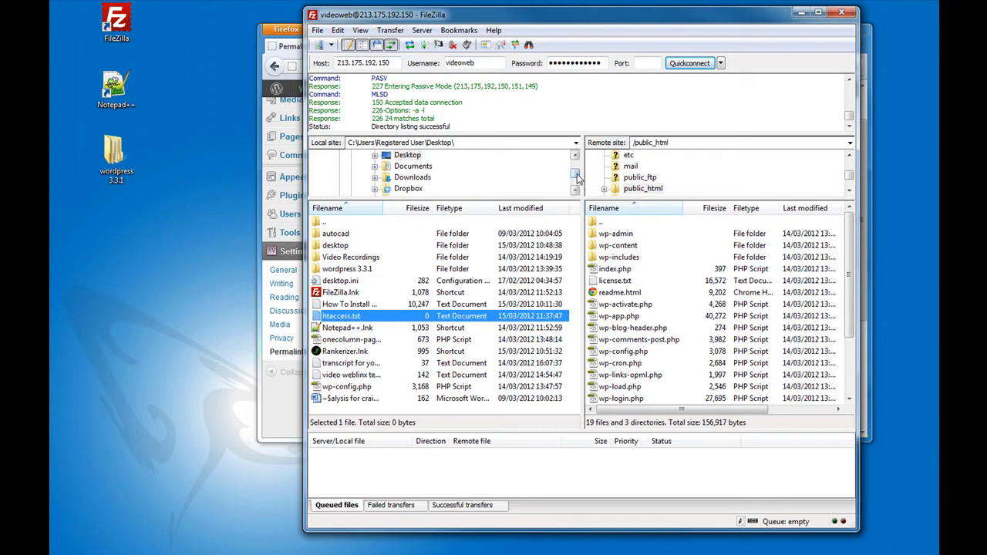
left_click_drag(578, 177, 579, 162)
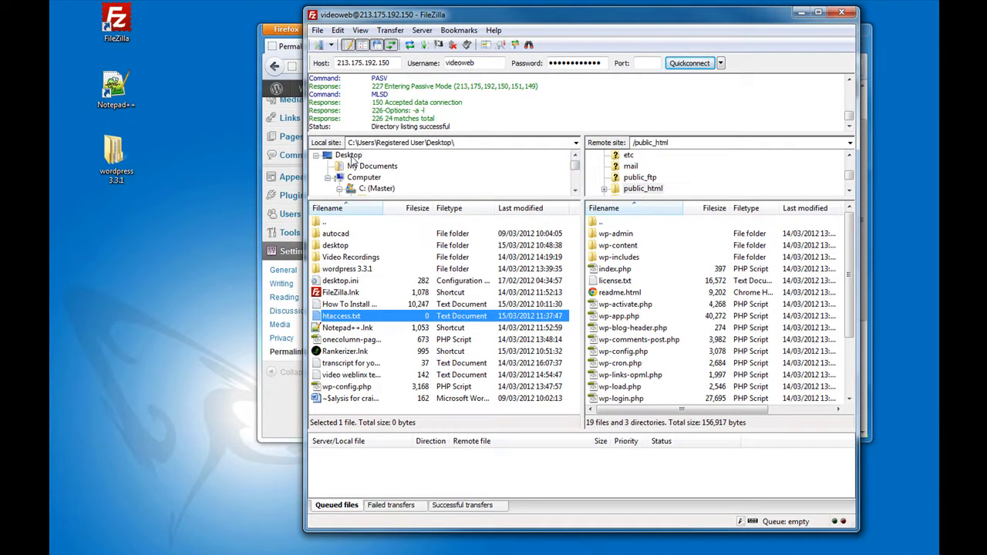
left_click(349, 155)
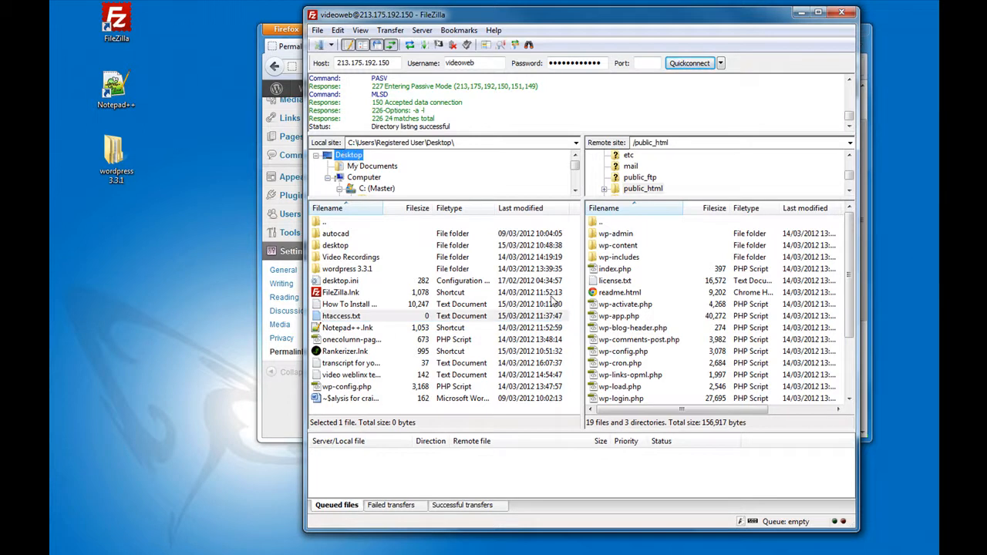
left_click(345, 306)
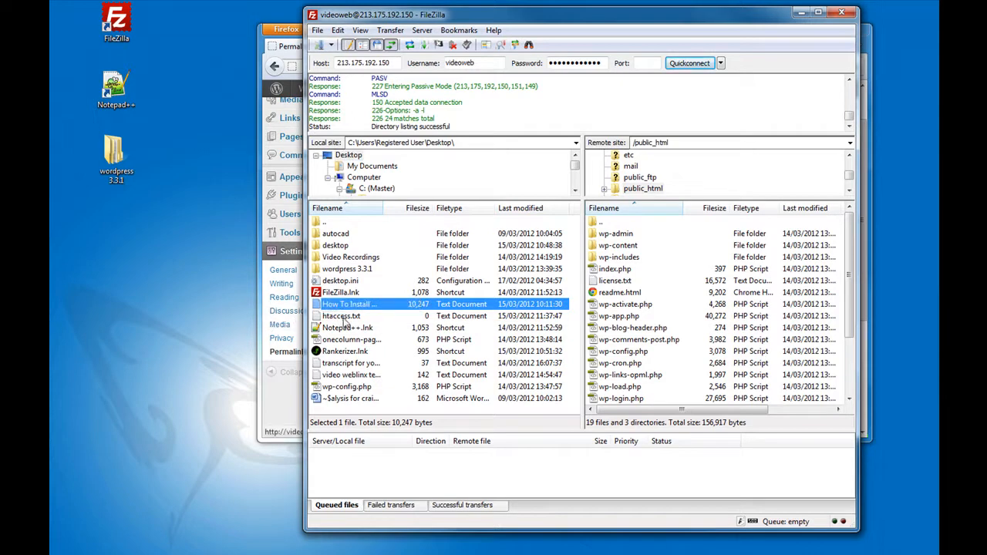
left_click(344, 318)
right_click(340, 318)
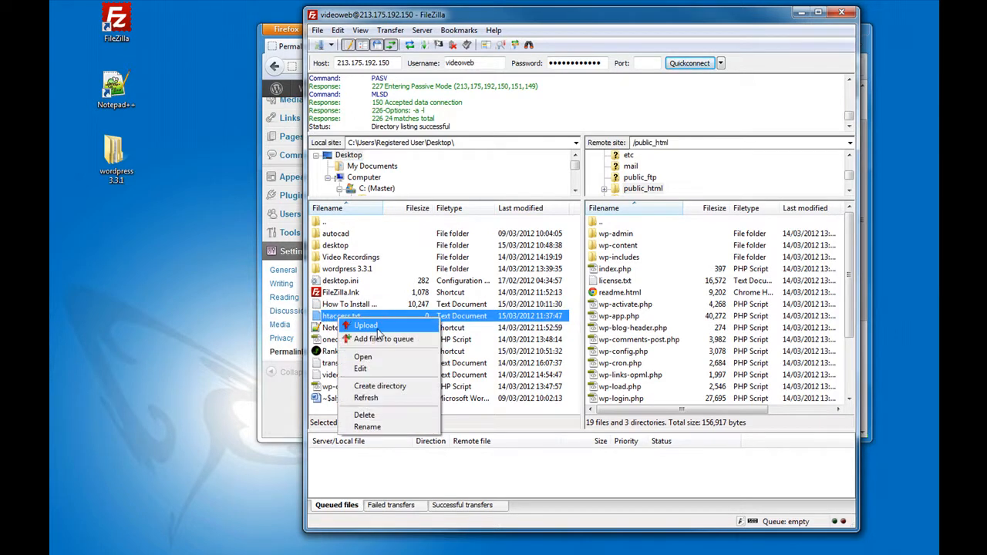
left_click(367, 326)
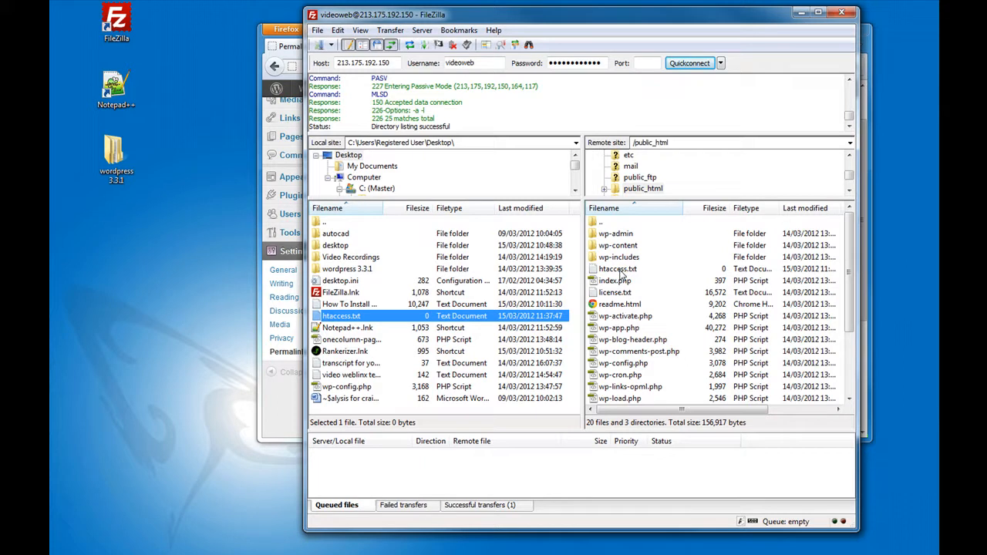
- Rename the uploaded htaccess.txt on the server to .htaccess
left_click(618, 270)
right_click(621, 270)
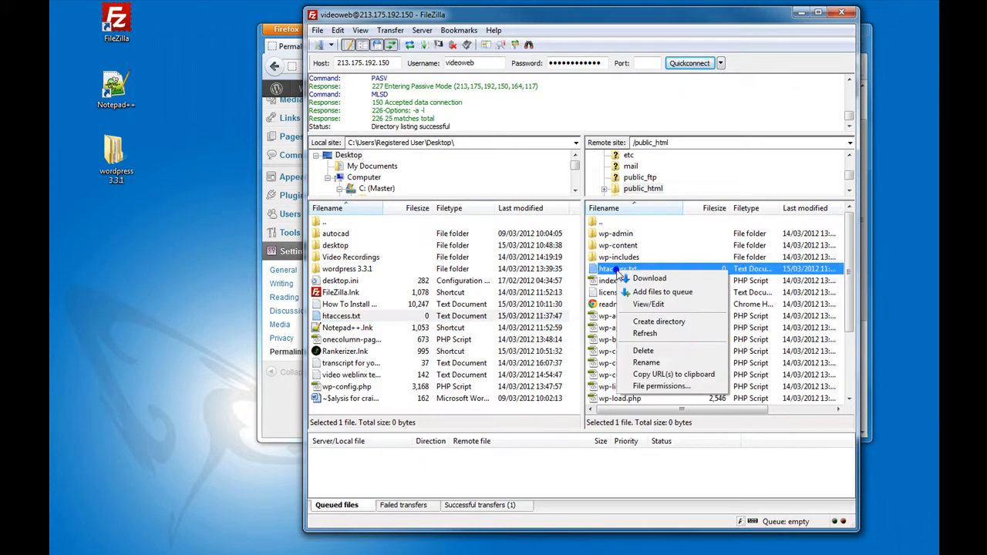
left_click(646, 363)
key("Home")
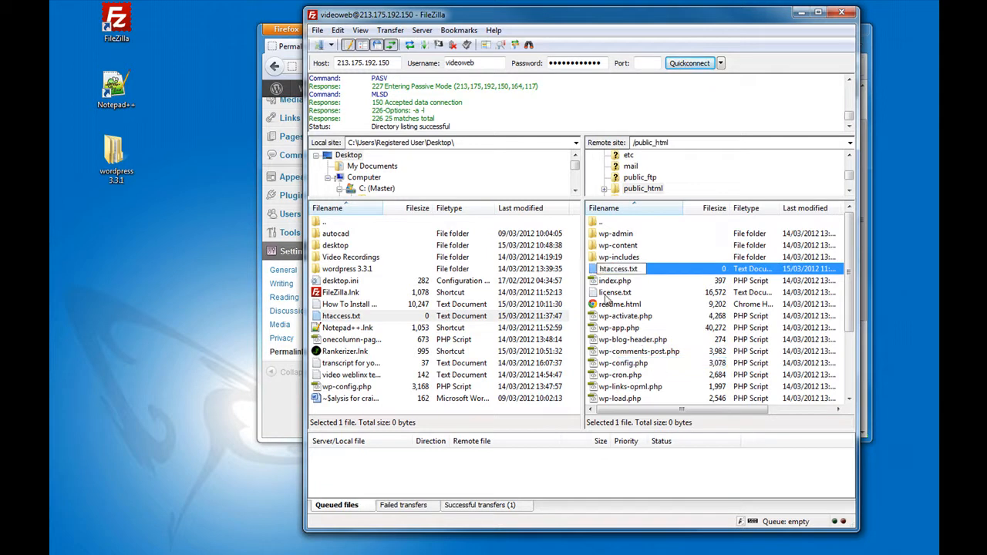
type(".")
key("End")
key("BackSpace")
key("BackSpace")
key("BackSpace")
key("BackSpace")
left_click(668, 305)
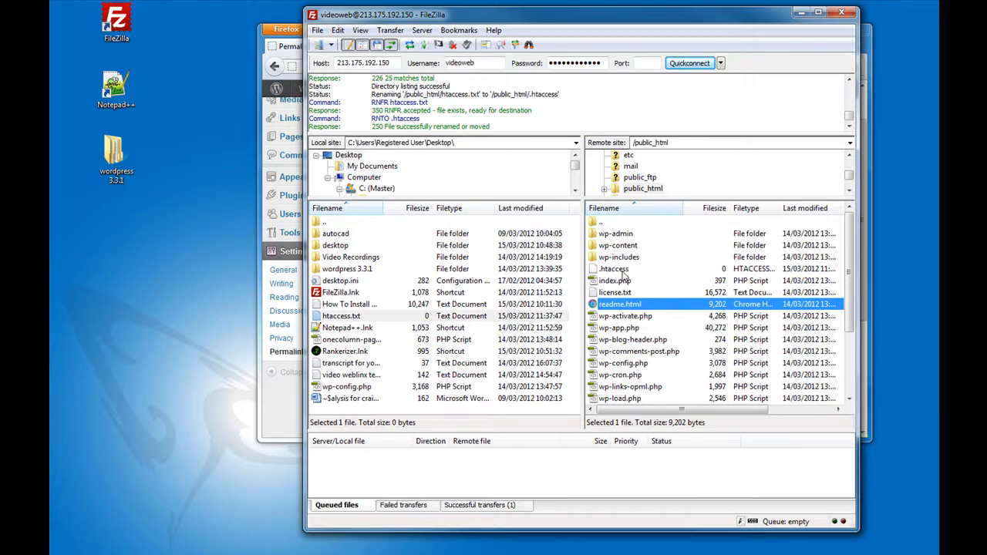
- Set the .htaccess file permissions to numeric value 777
right_click(615, 269)
left_click(663, 384)
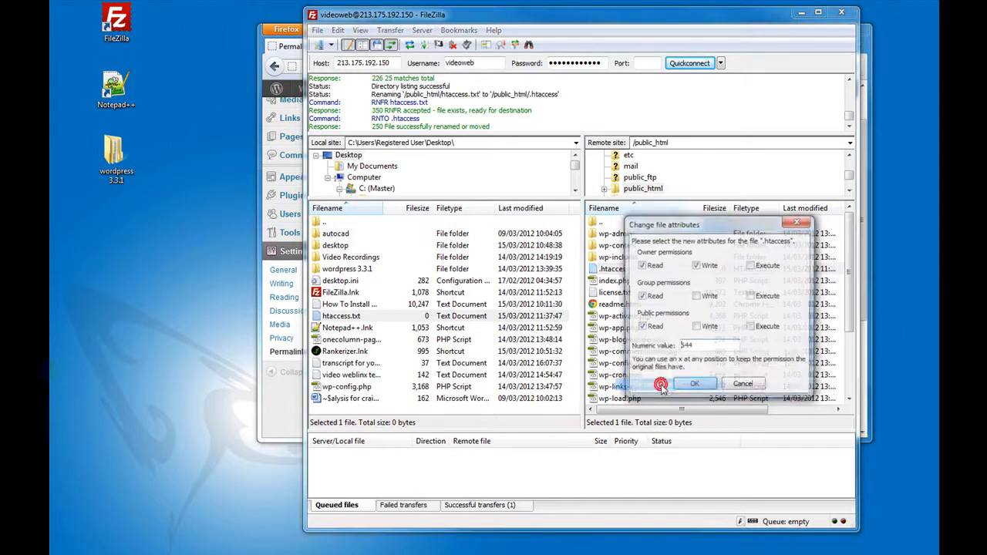
double_click(704, 347)
type("777")
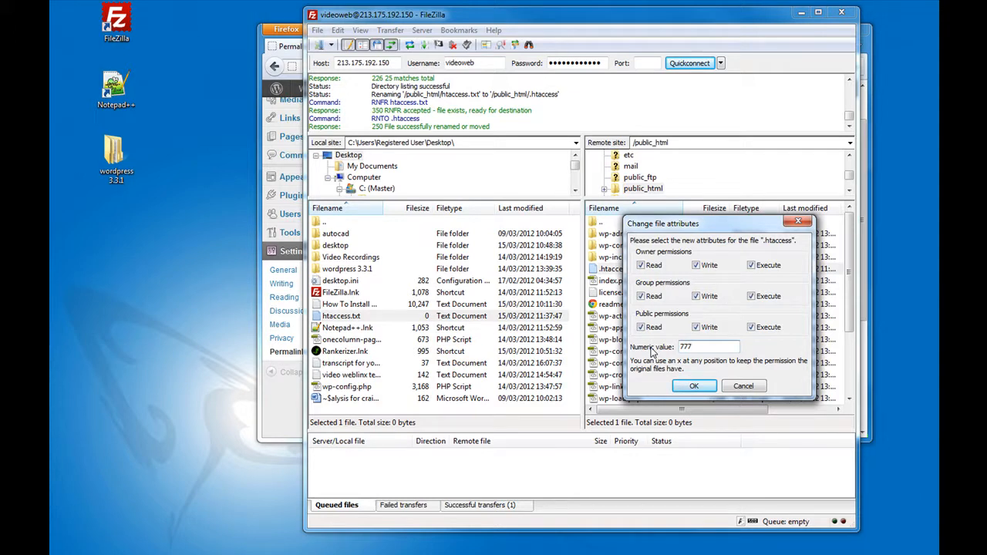
left_click(693, 386)
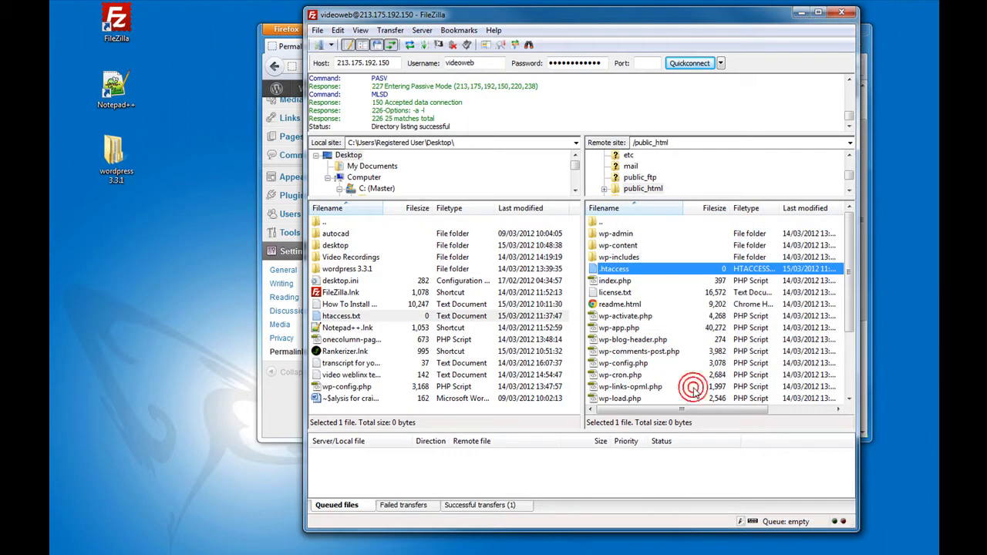
- Save the custom permalink structure /%category%/%postname%/ on the Permalink Settings page
left_click(727, 19)
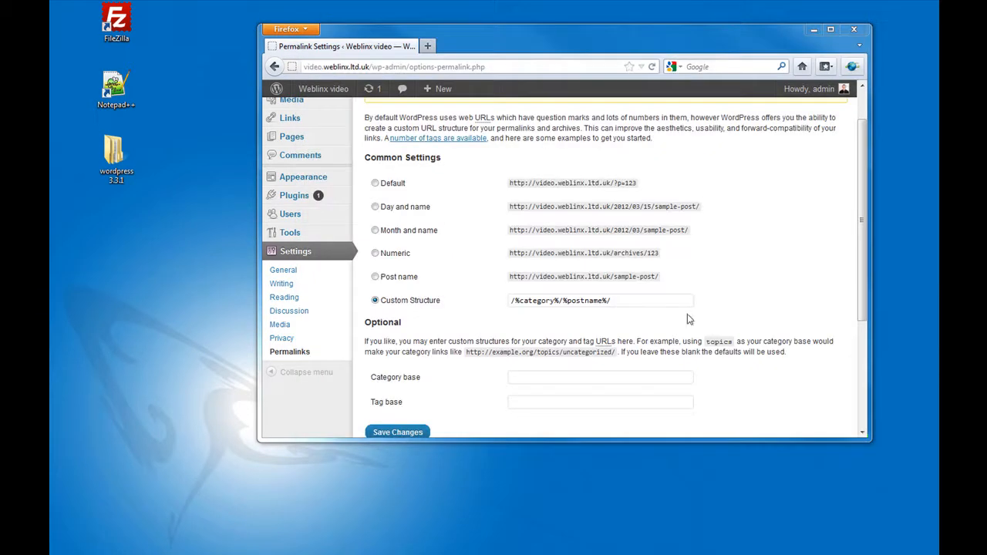
scroll(862, 282, "down", 3)
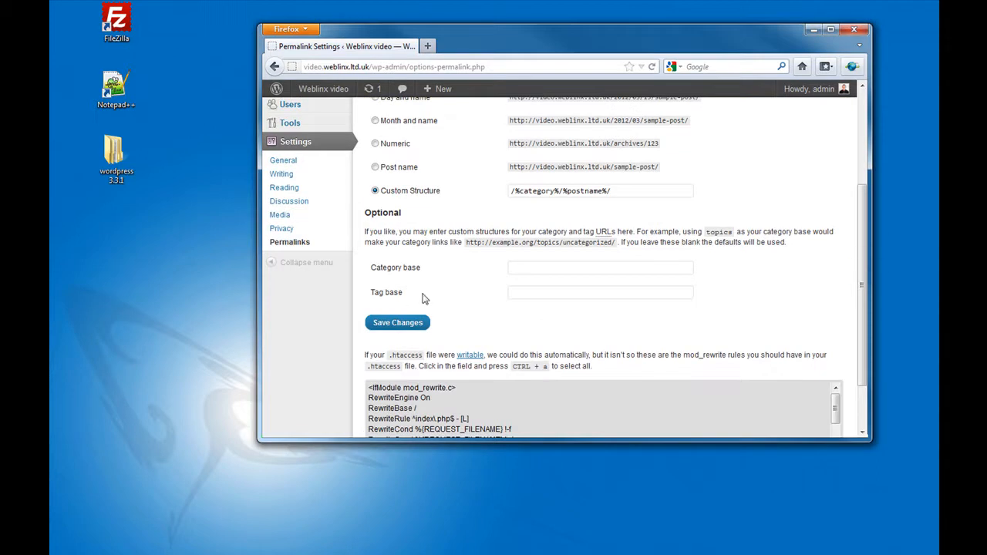
left_click(413, 324)
scroll(409, 326, "down", 3)
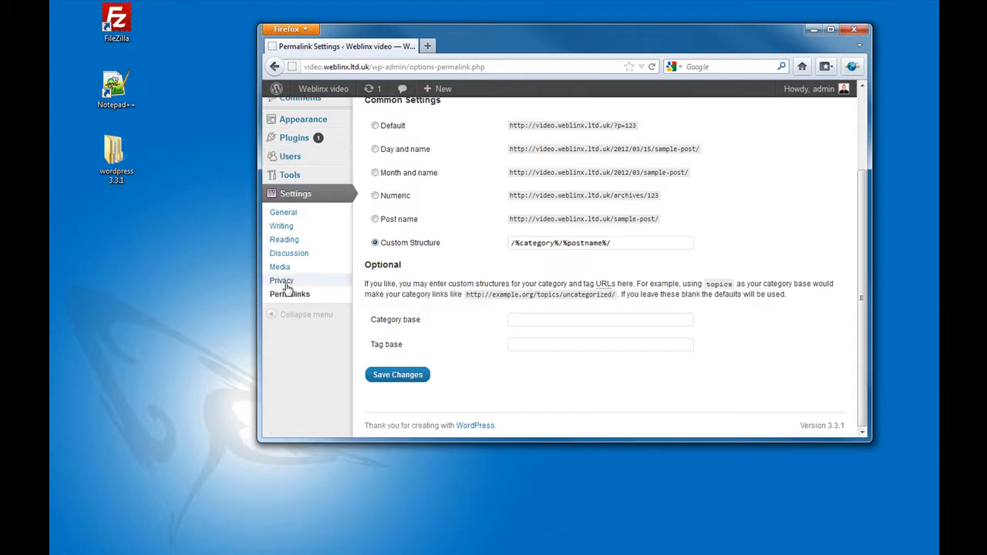
scroll(344, 347, "up", 3)
- Set Privacy to 'Allow search engines to index this site' and save
left_click(289, 389)
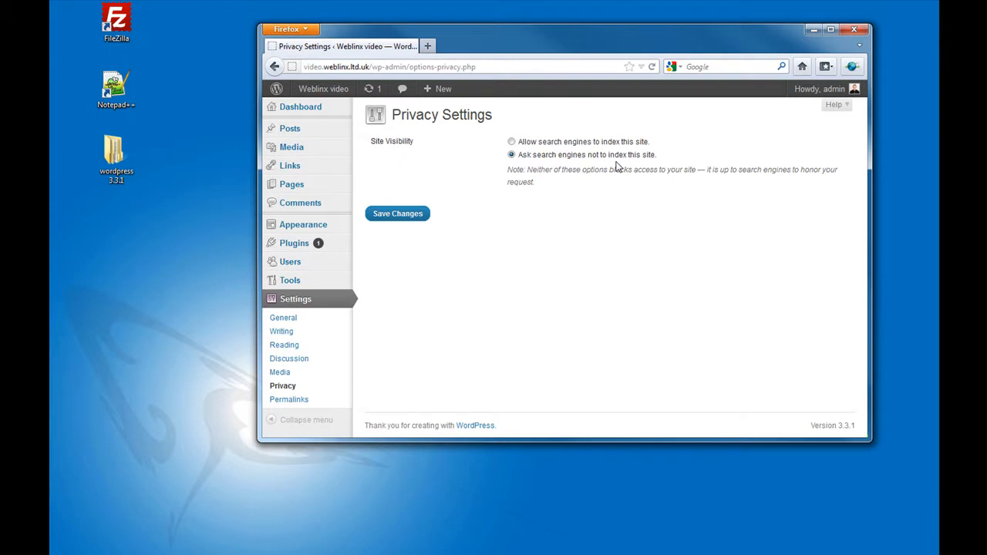
left_click(512, 143)
left_click(402, 215)
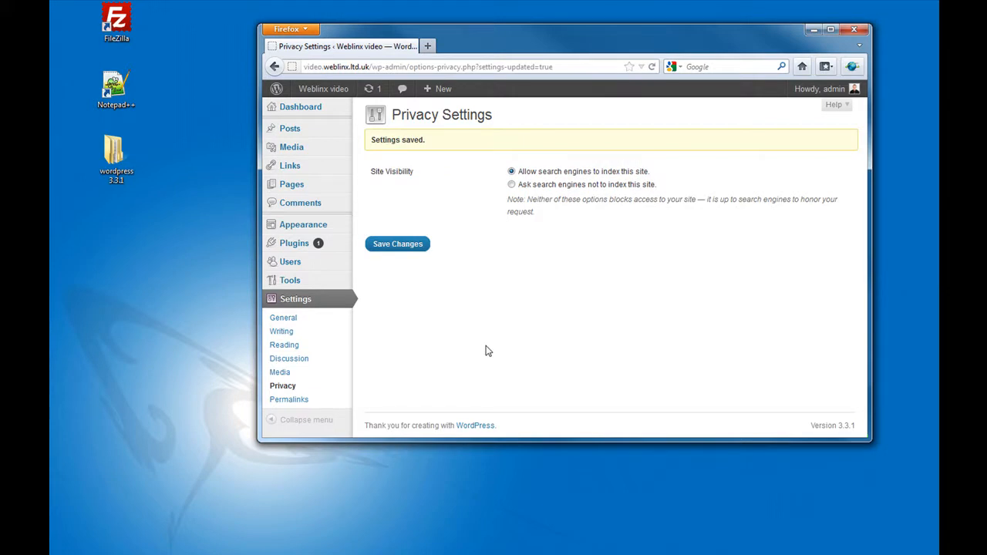
left_click(290, 361)
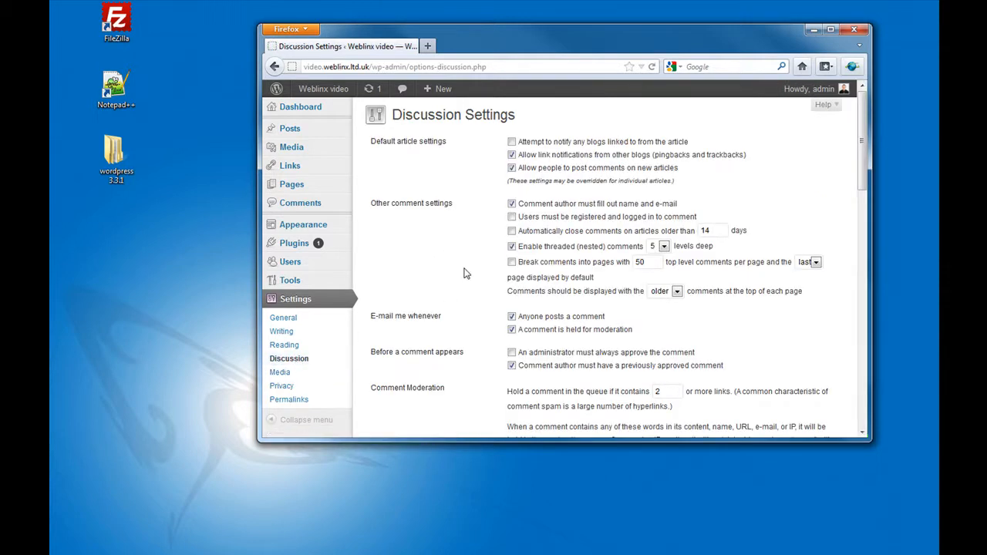
- Require administrator approval for every comment, untick both 'E-mail me whenever' boxes, and save
scroll(464, 272, "down", 2)
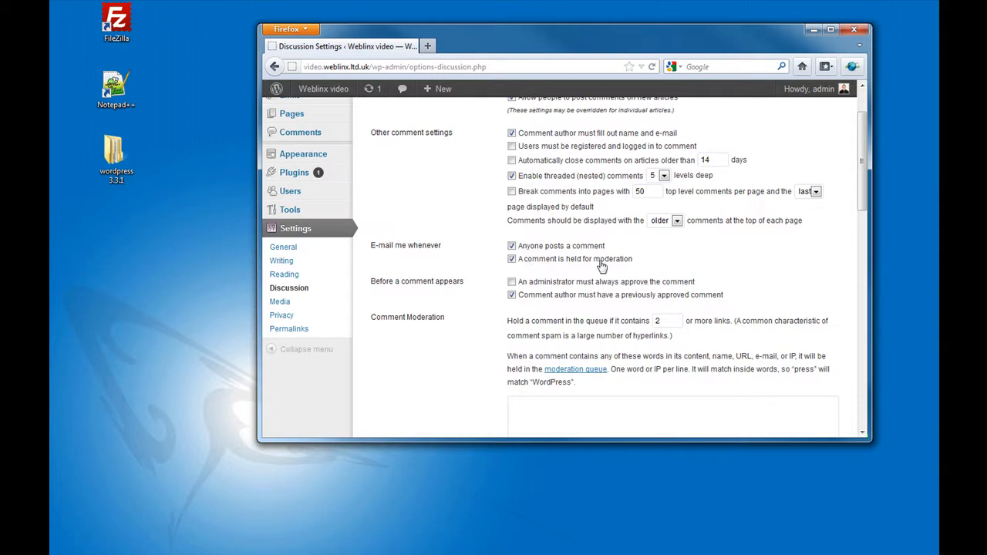
left_click(512, 282)
left_click(511, 259)
left_click(512, 246)
scroll(501, 274, "up", 2)
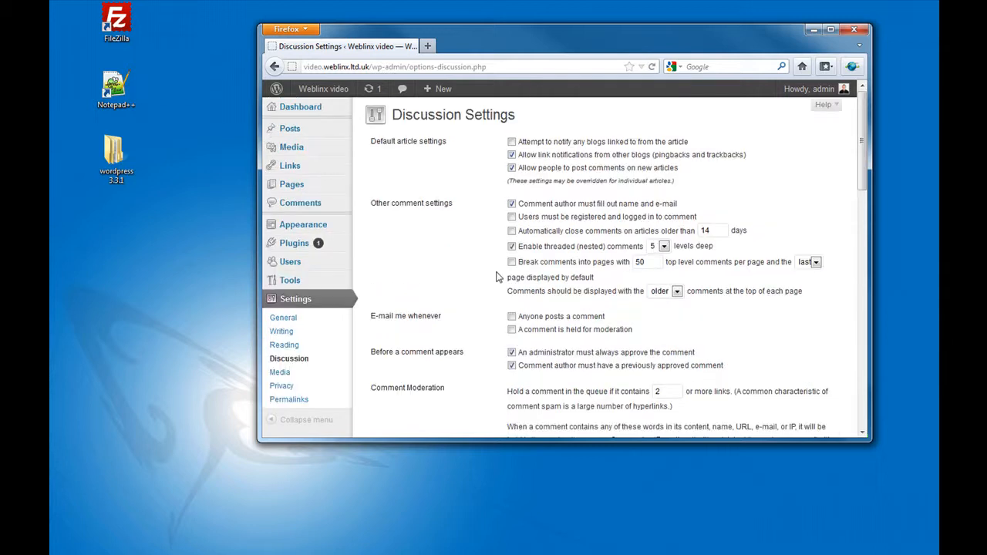
scroll(498, 280, "down", 15)
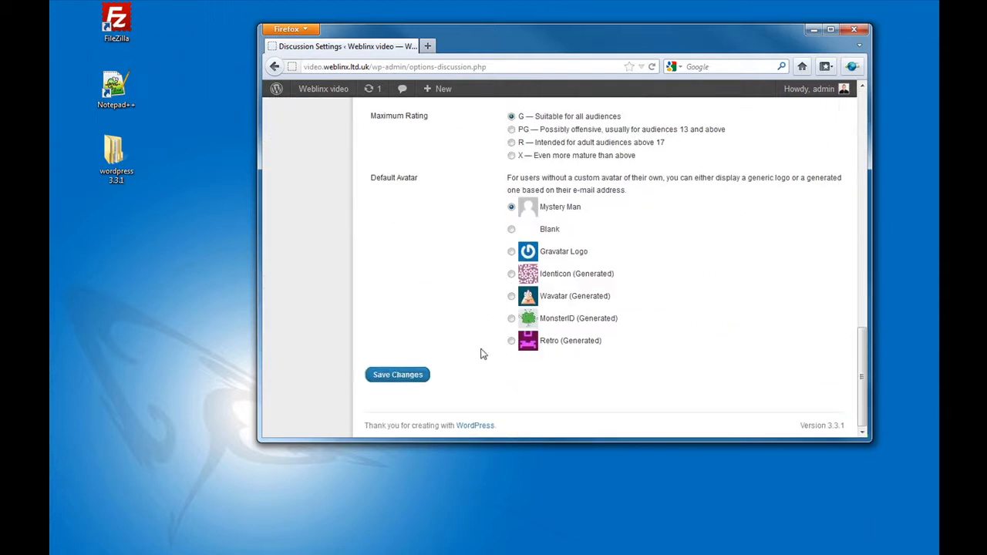
left_click(378, 377)
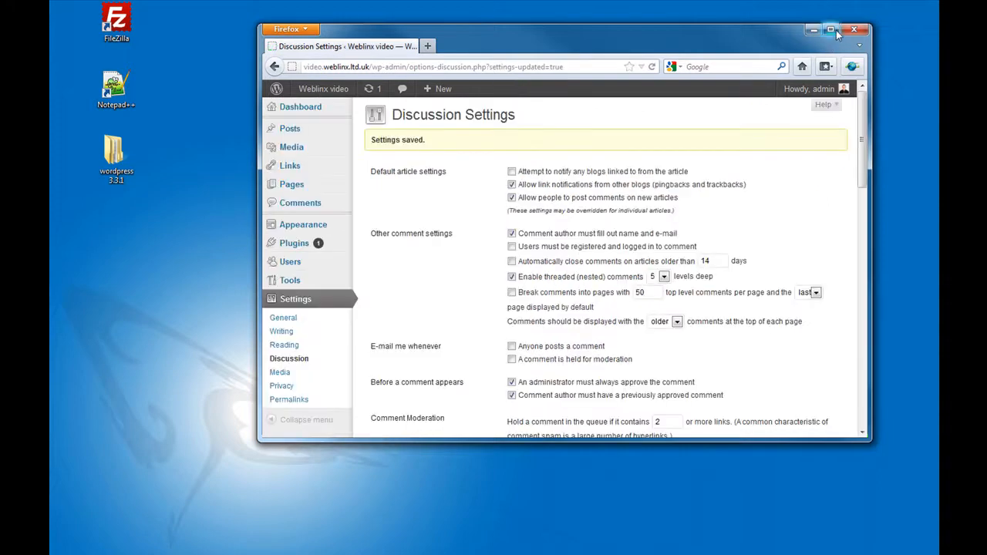
- Maximize the browser and check that Reading Settings' front page still shows the latest posts
left_click(836, 32)
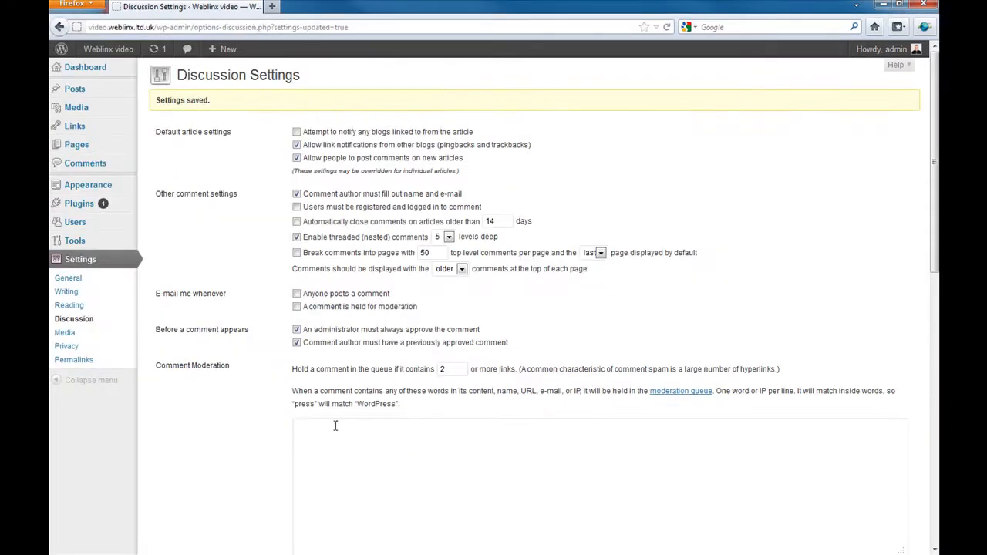
left_click(70, 307)
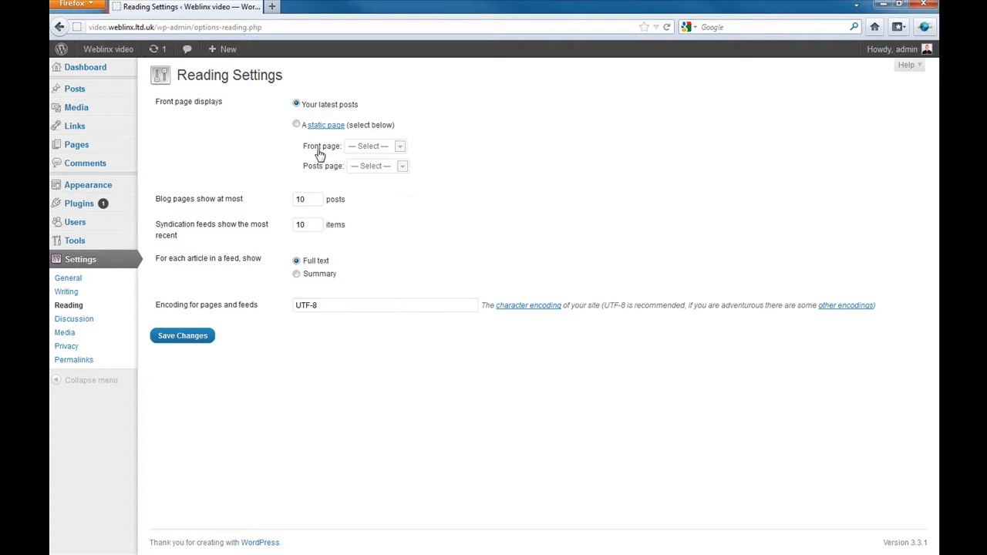
left_click(399, 146)
mouse_move(135, 113)
left_click(68, 294)
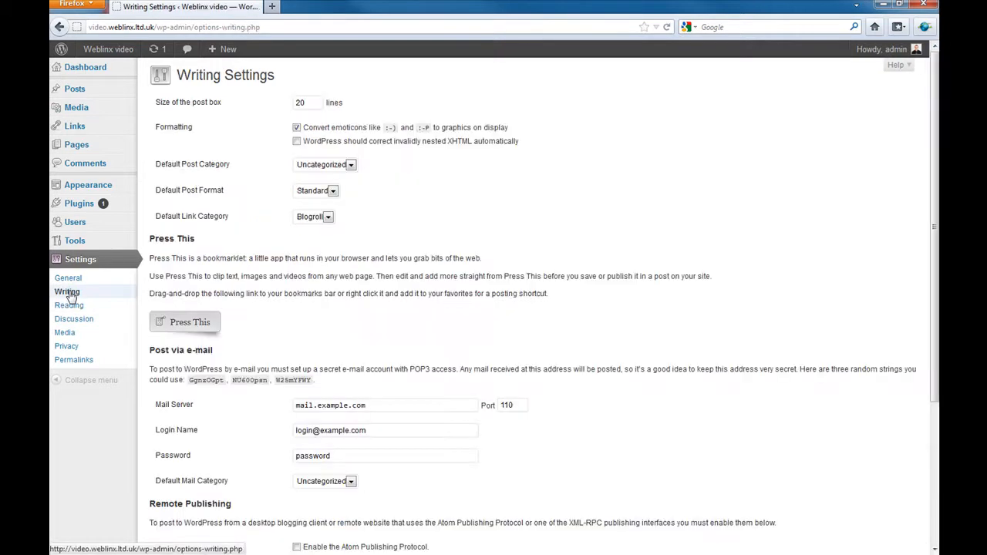
scroll(451, 202, "down", 5)
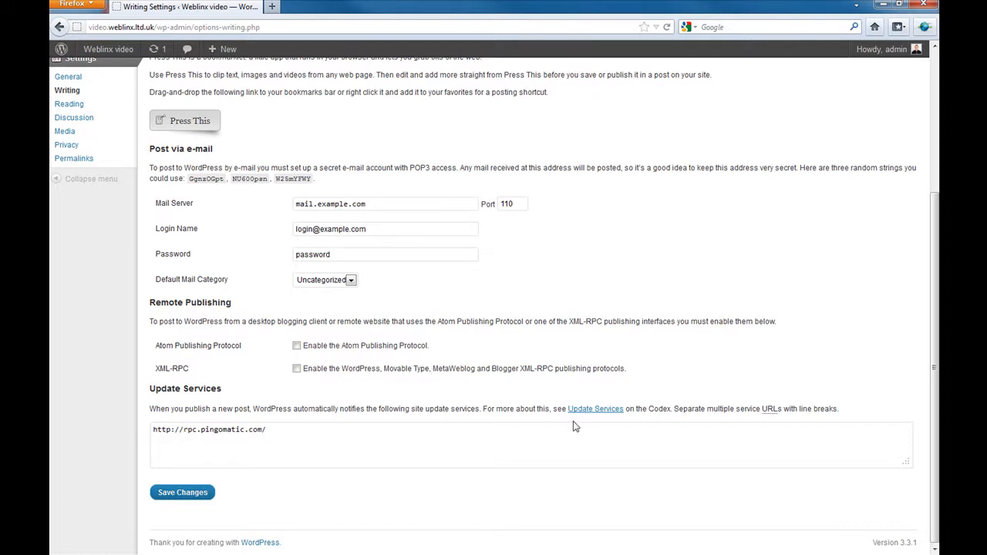
- Copy the full XML-RPC ping service URL list from the Codex Update Services page
left_click(596, 410)
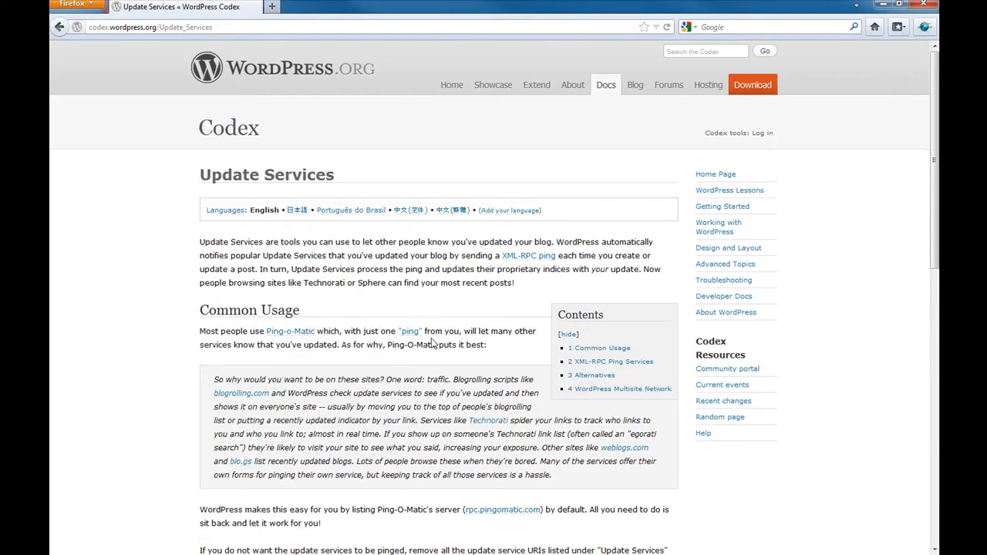
scroll(416, 331, "down", 5)
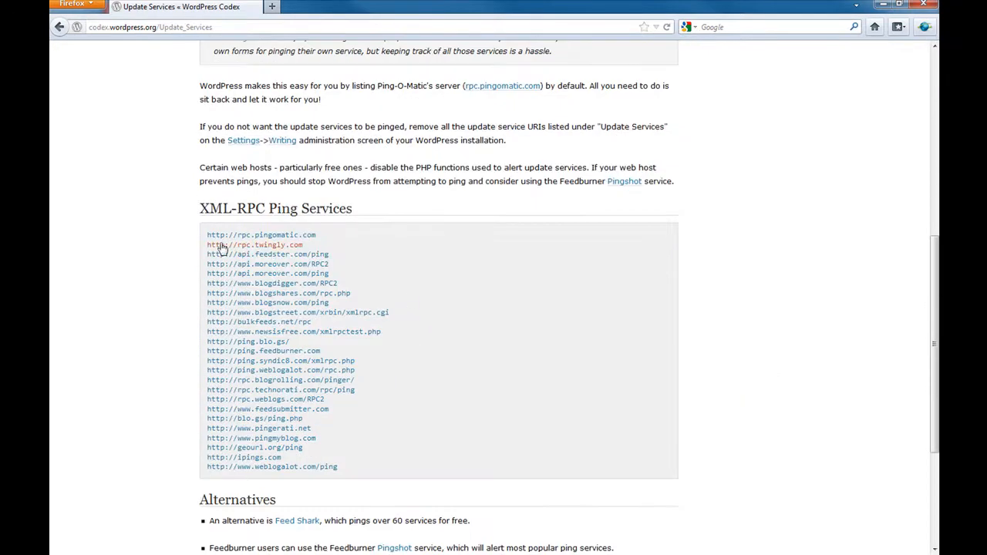
left_click_drag(205, 238, 359, 470)
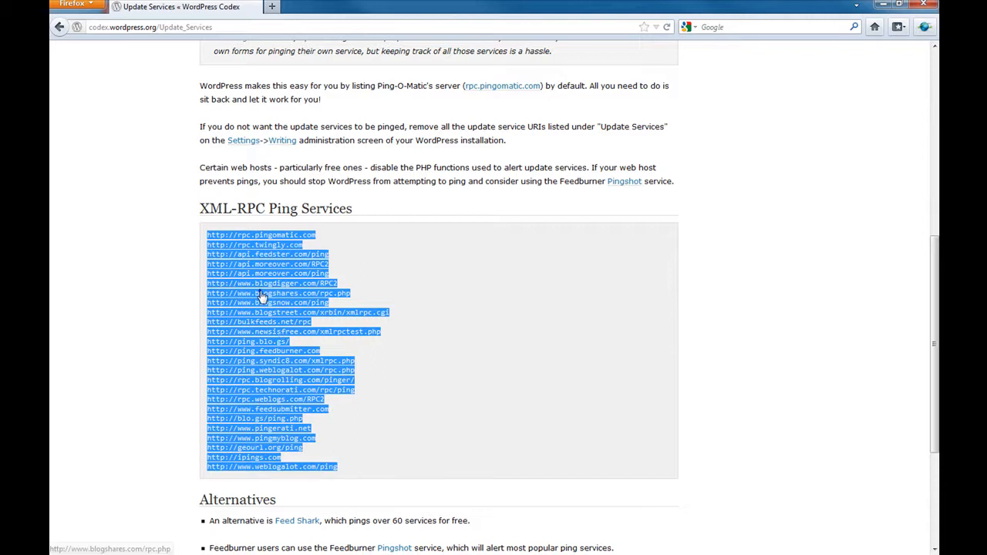
right_click(263, 292)
left_click(311, 389)
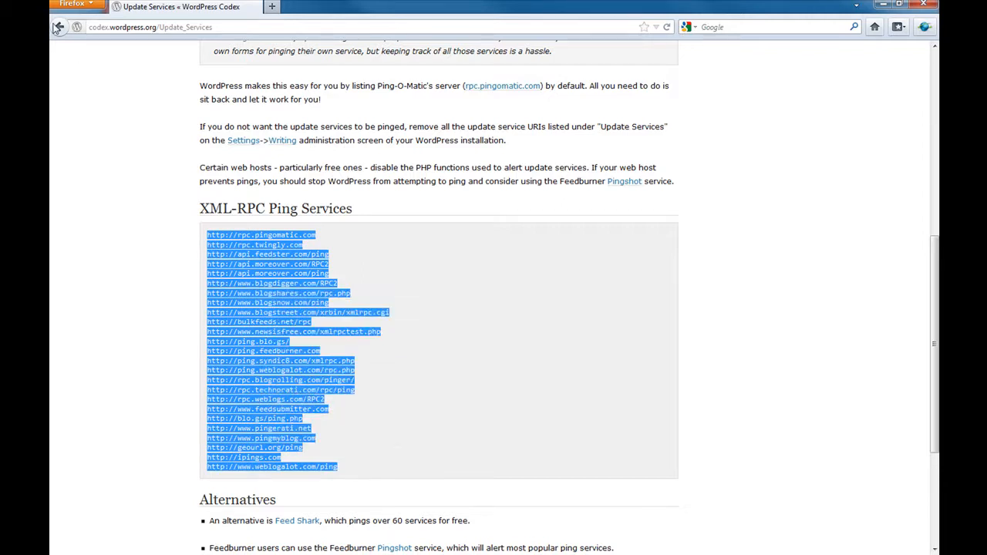
left_click(61, 27)
- Paste the copied ping URLs on a new line after the Ping-O-Matic address and save
left_click(284, 434)
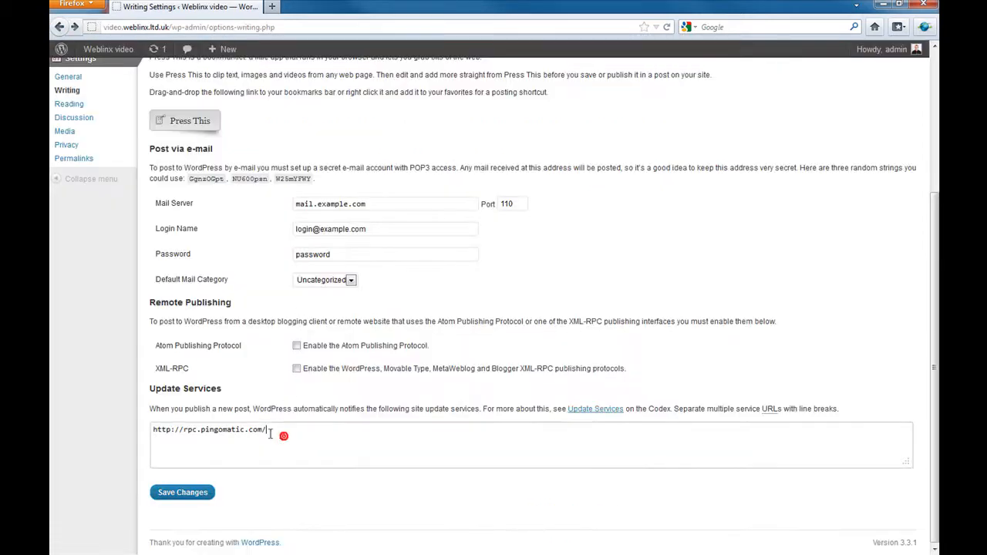
key("Return")
right_click(171, 440)
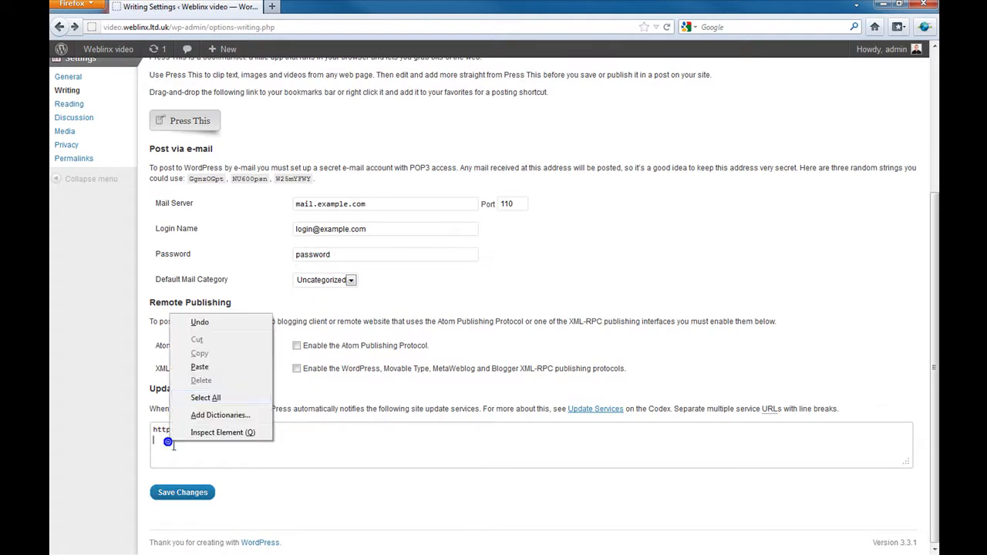
left_click(200, 367)
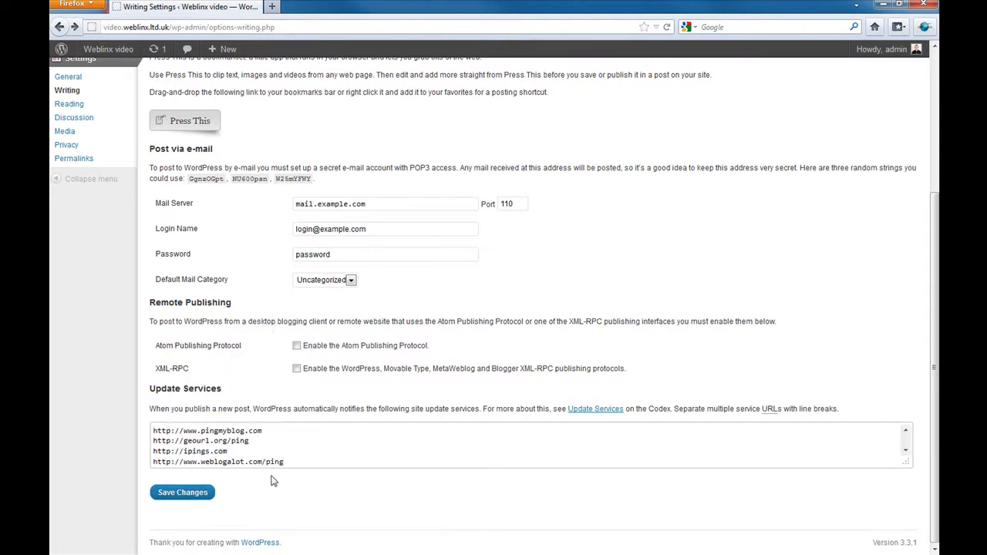
left_click(193, 494)
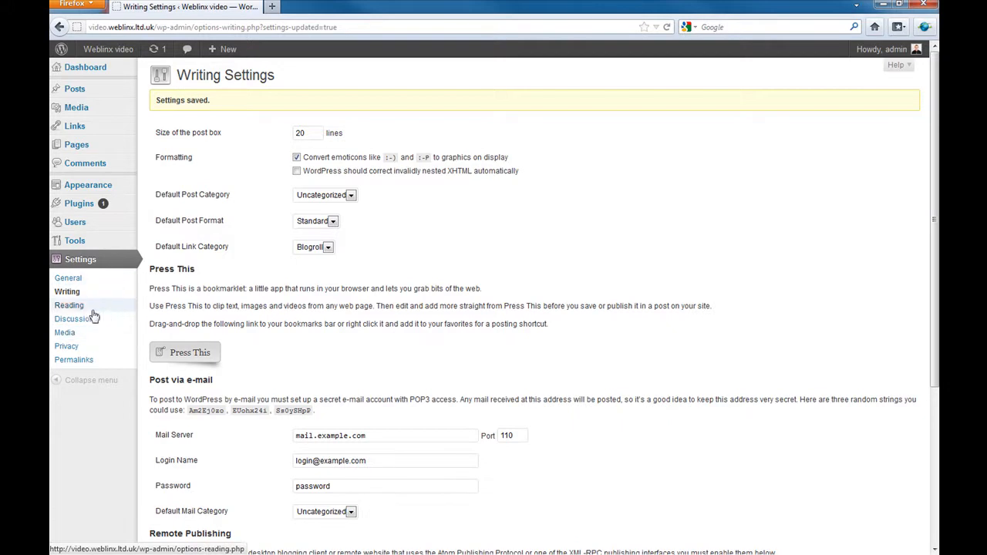
- Clear the default Tagline in General Settings and save the change
left_click(68, 281)
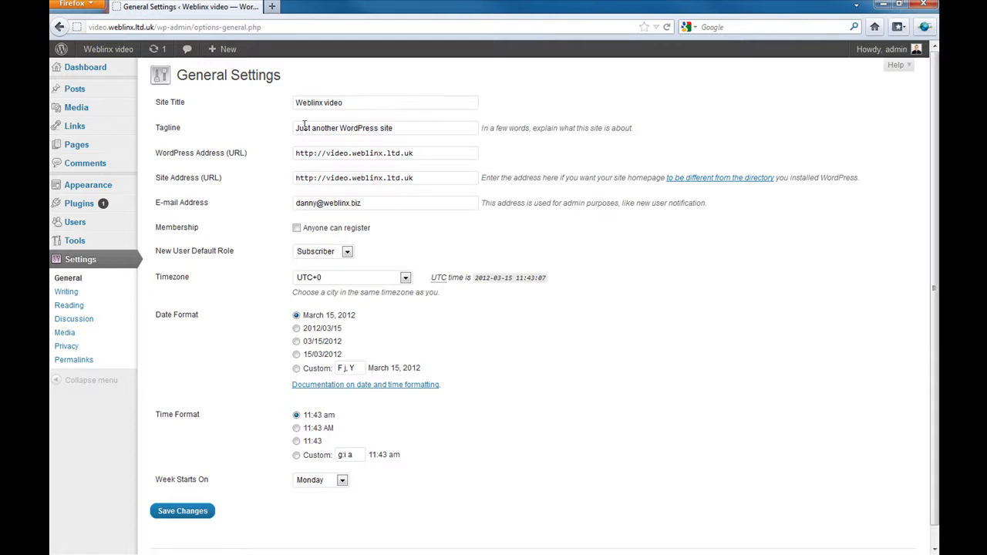
left_click_drag(296, 128, 403, 129)
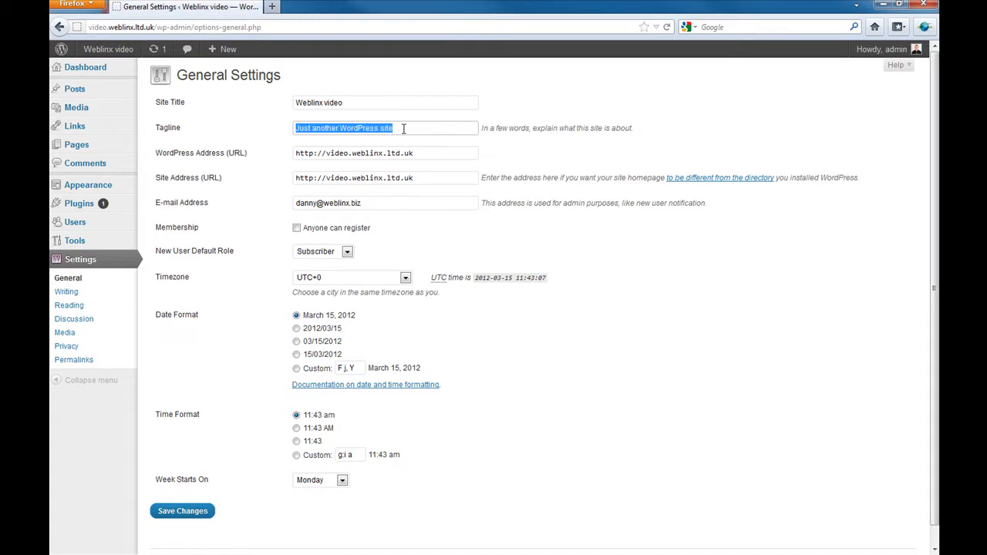
key("BackSpace")
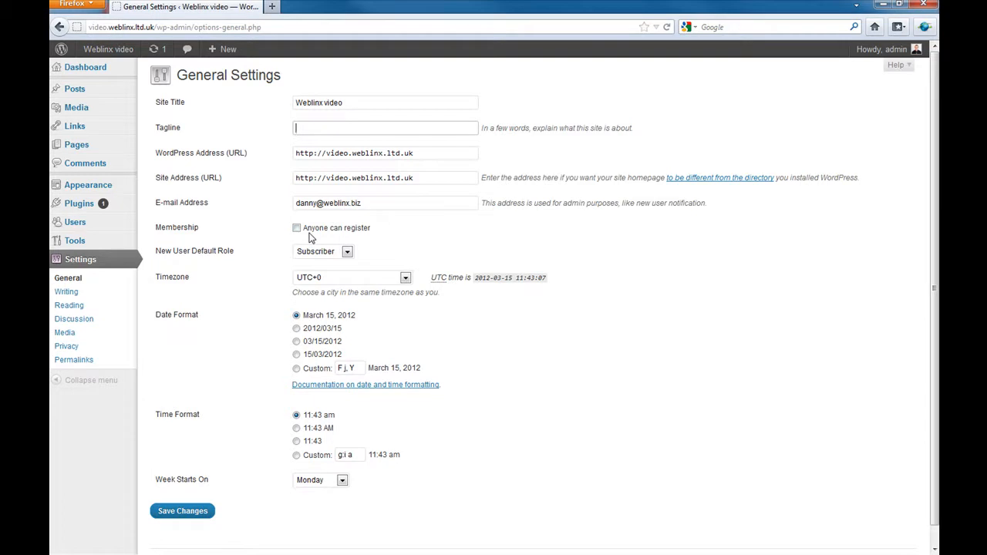
scroll(260, 424, "down", 1)
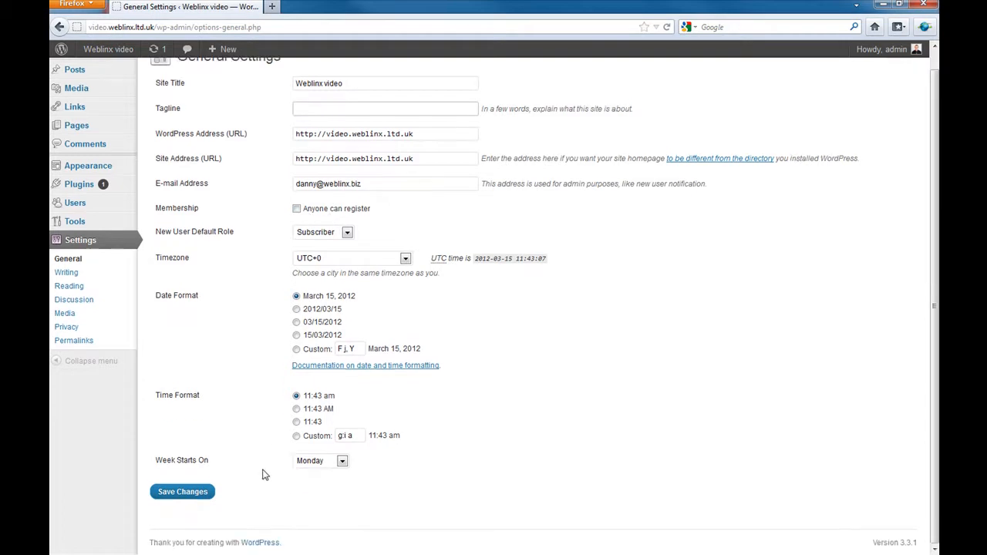
left_click(185, 492)
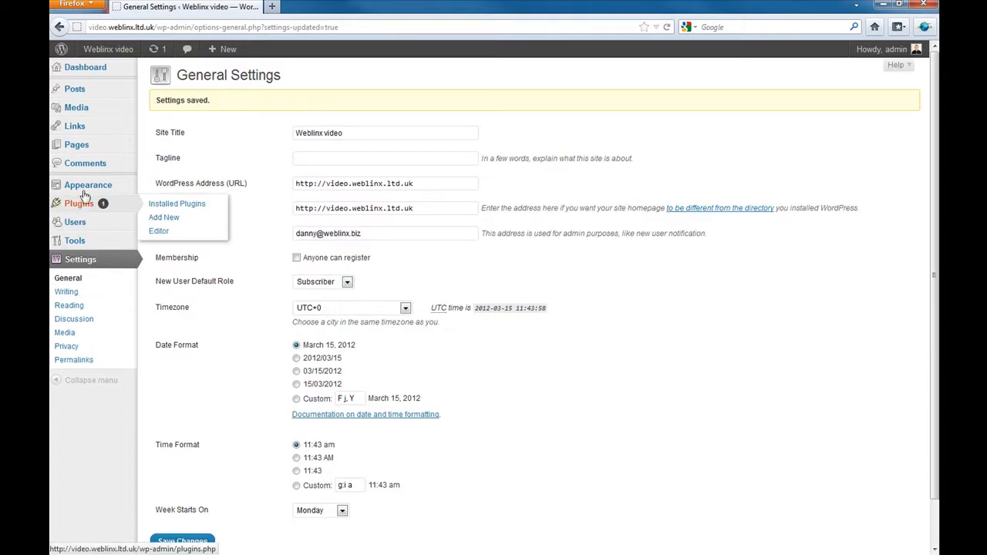
- View the installed plugins, then Manage Themes showing Twenty Eleven 1.3 as current
mouse_move(92, 245)
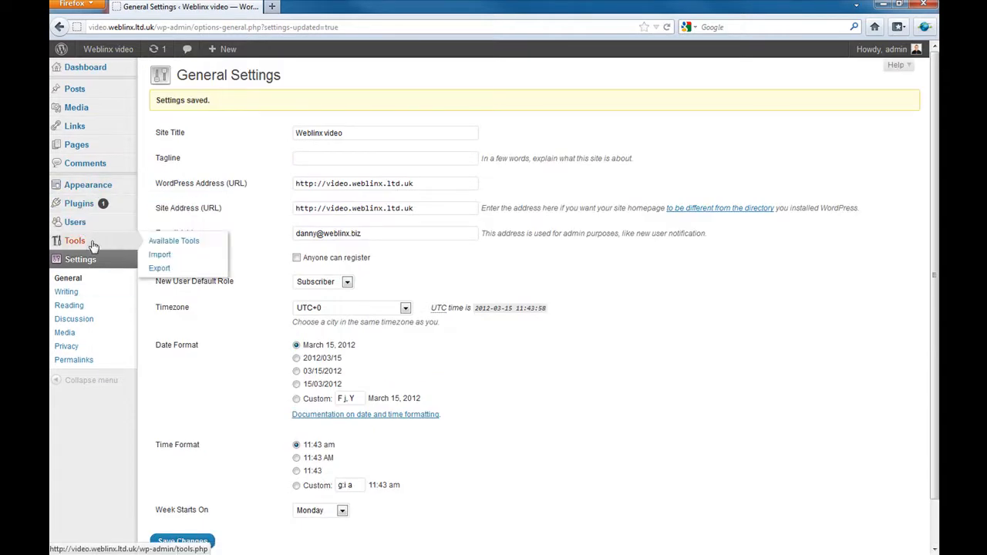
mouse_move(77, 222)
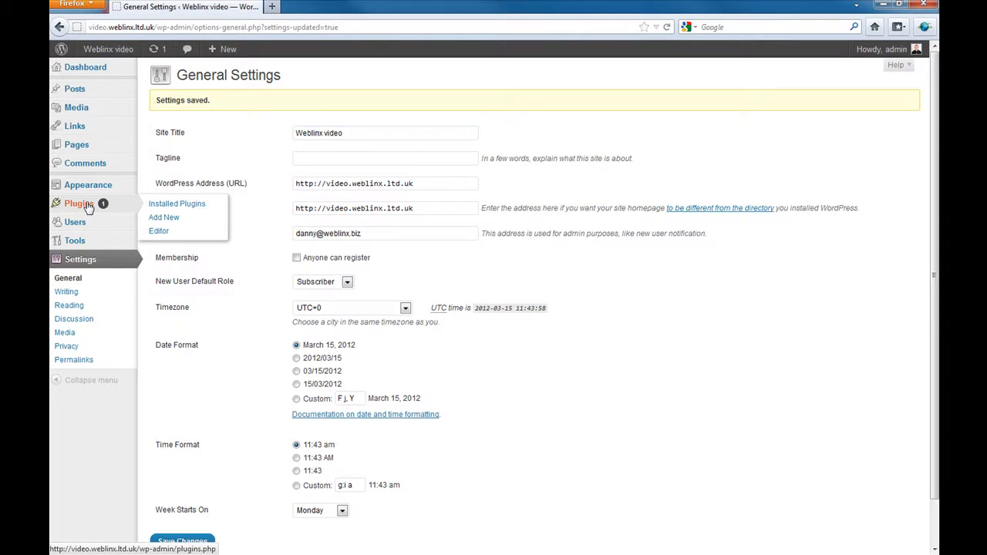
left_click(88, 207)
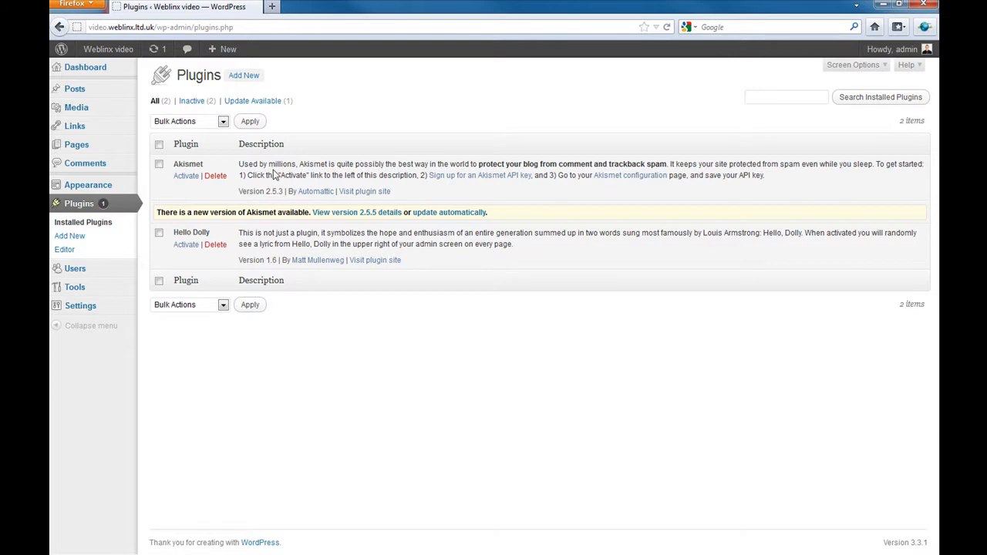
left_click(88, 187)
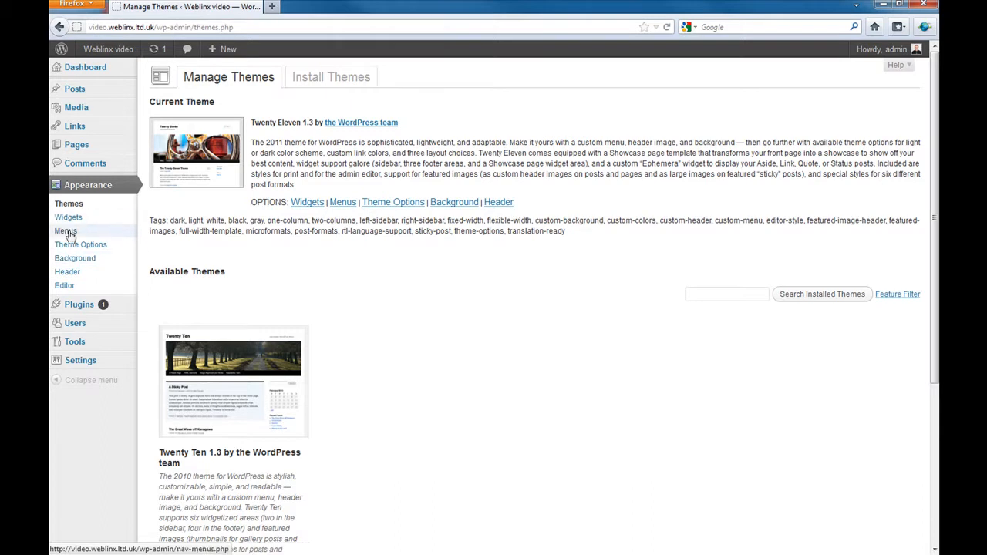
- Go to the Widgets page and open the site's front page in a new tab for comparison
left_click(68, 218)
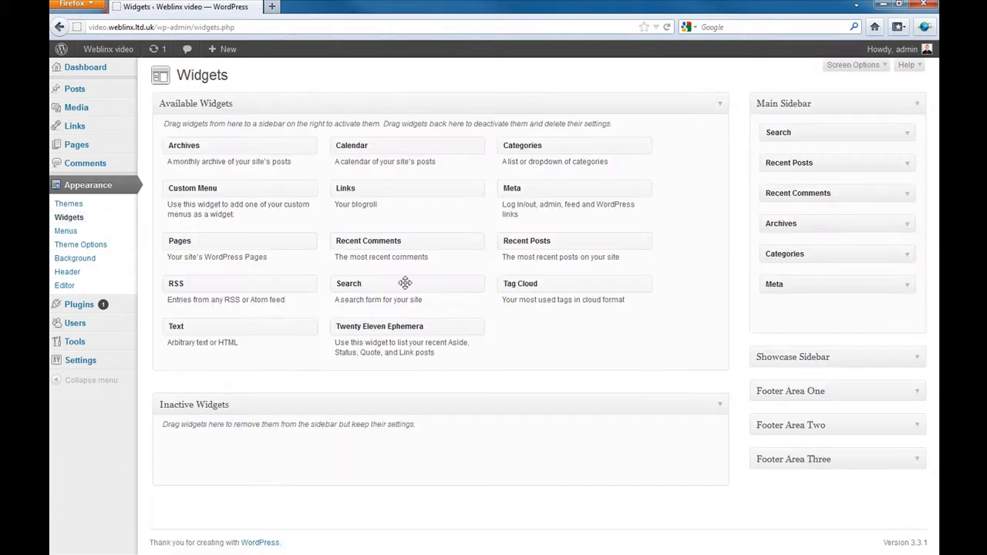
right_click(122, 49)
left_click(165, 56)
left_click(312, 6)
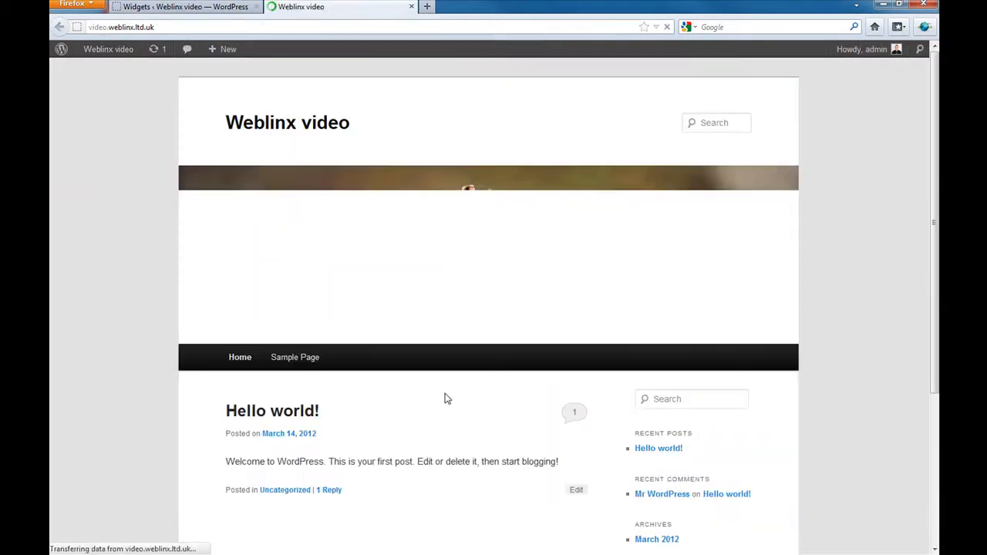
scroll(779, 308, "down", 3)
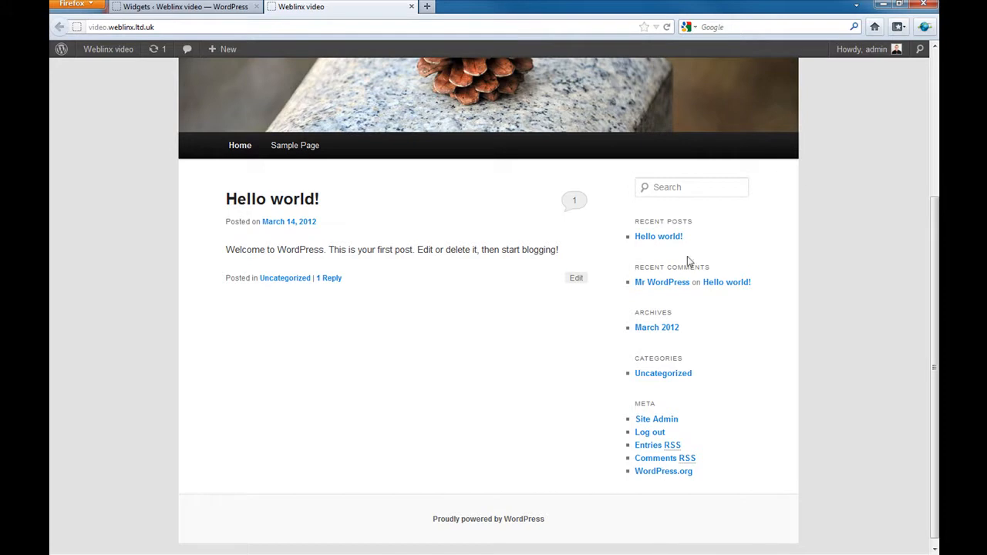
left_click(199, 7)
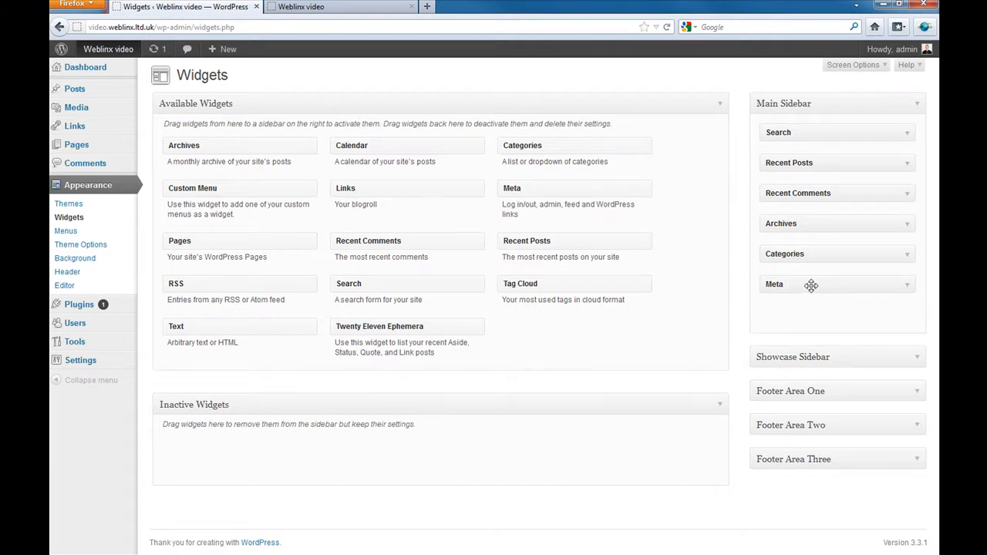
- Drag Meta and Recent Comments out of the Main Sidebar and reload the site to confirm
left_click_drag(812, 285, 520, 378)
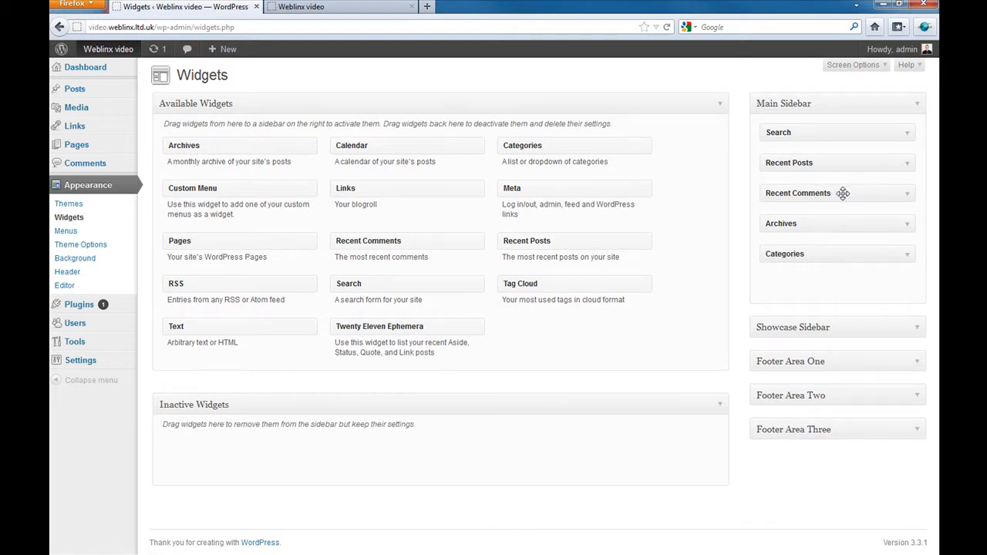
left_click_drag(844, 193, 562, 280)
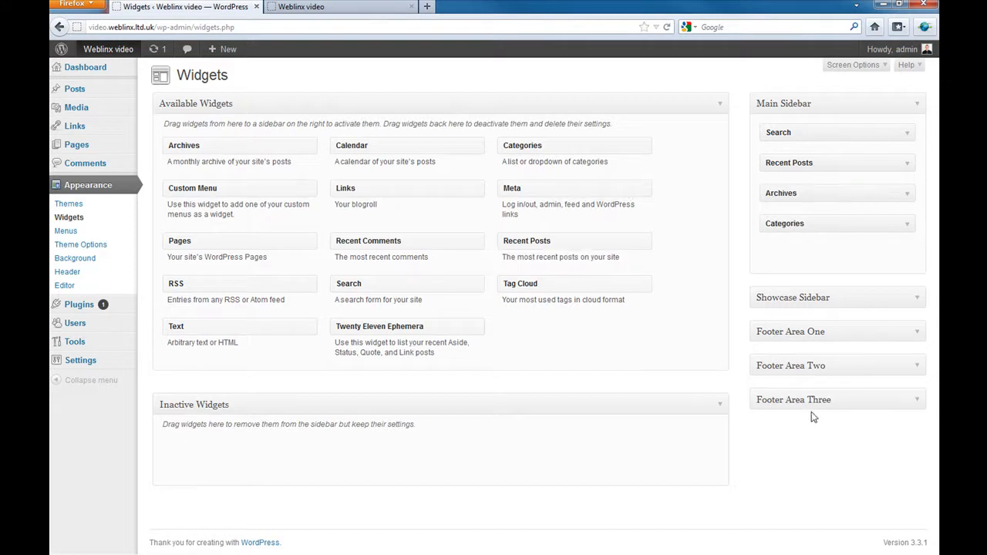
left_click(338, 7)
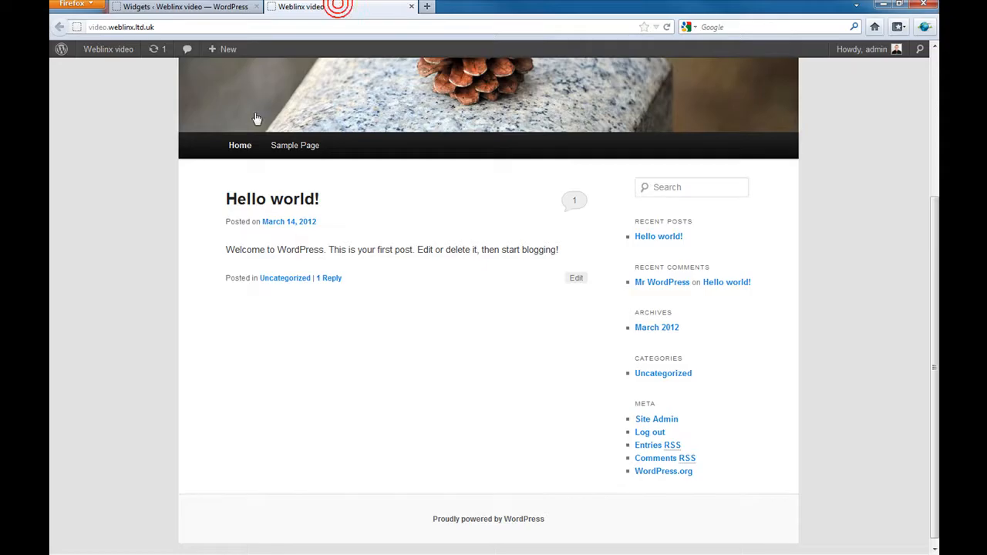
left_click(667, 27)
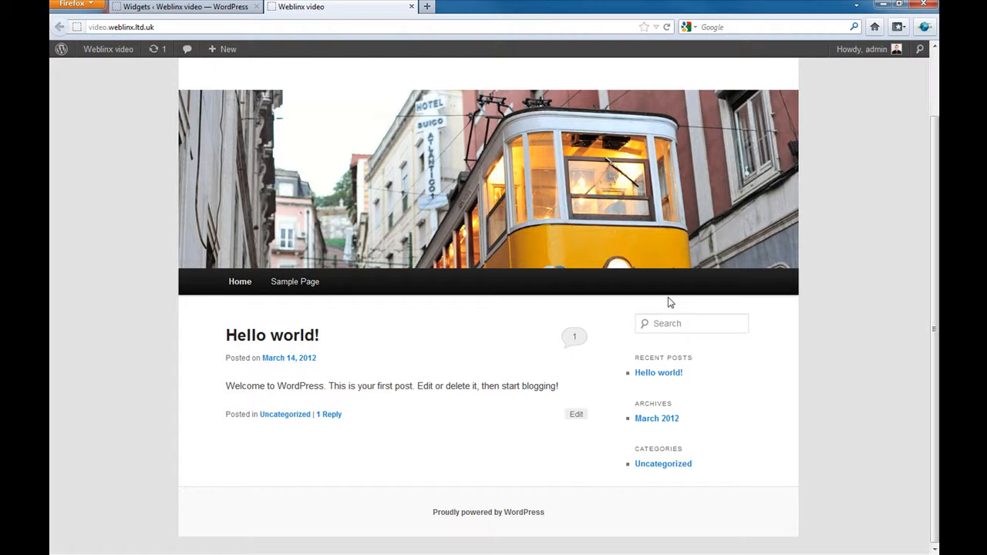
left_click(181, 9)
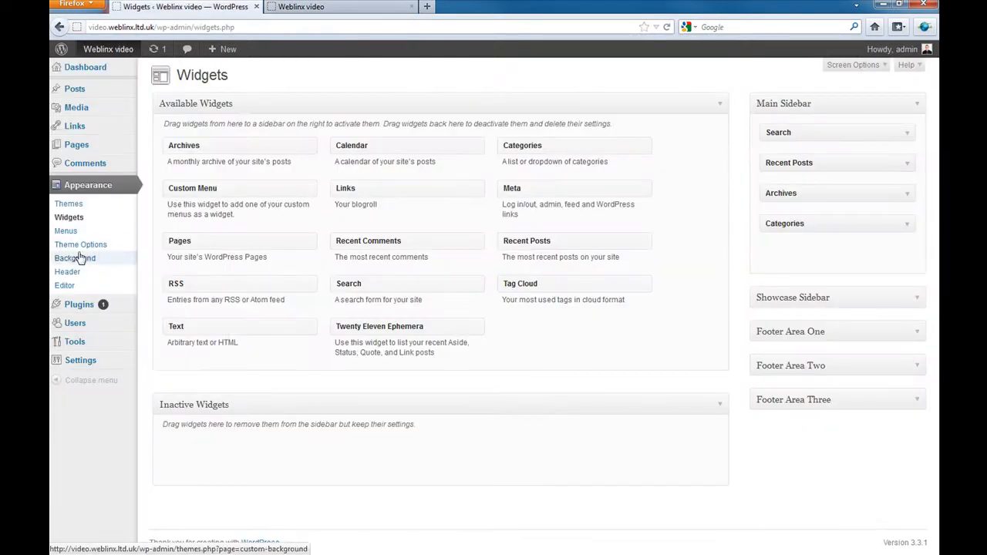
- Move the Sample Page to the trash from All Pages
left_click(77, 146)
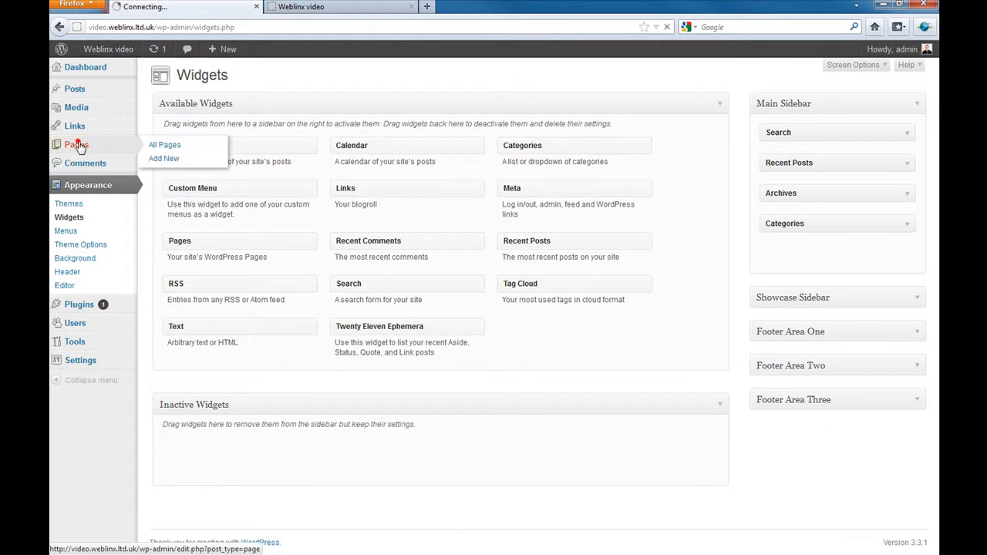
mouse_move(170, 170)
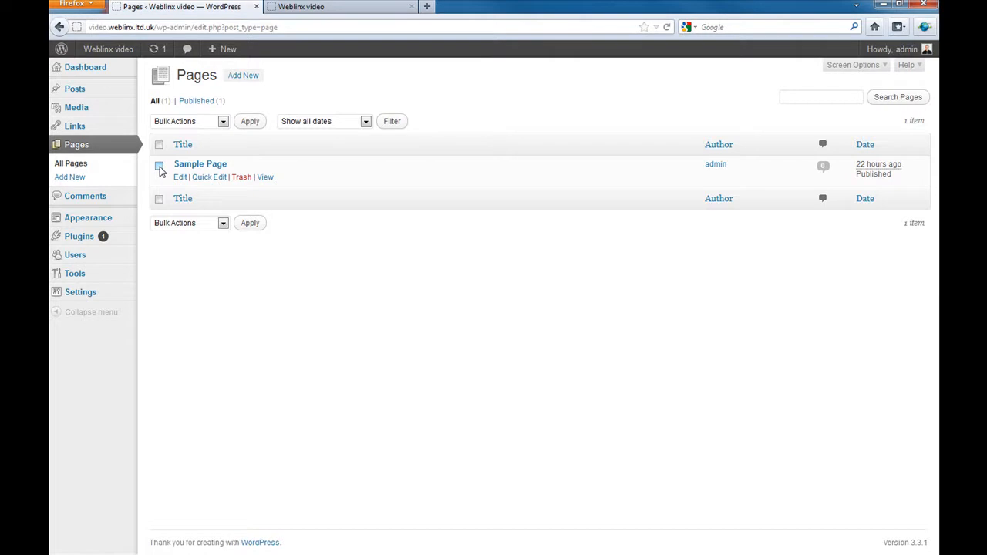
left_click(159, 166)
left_click(242, 178)
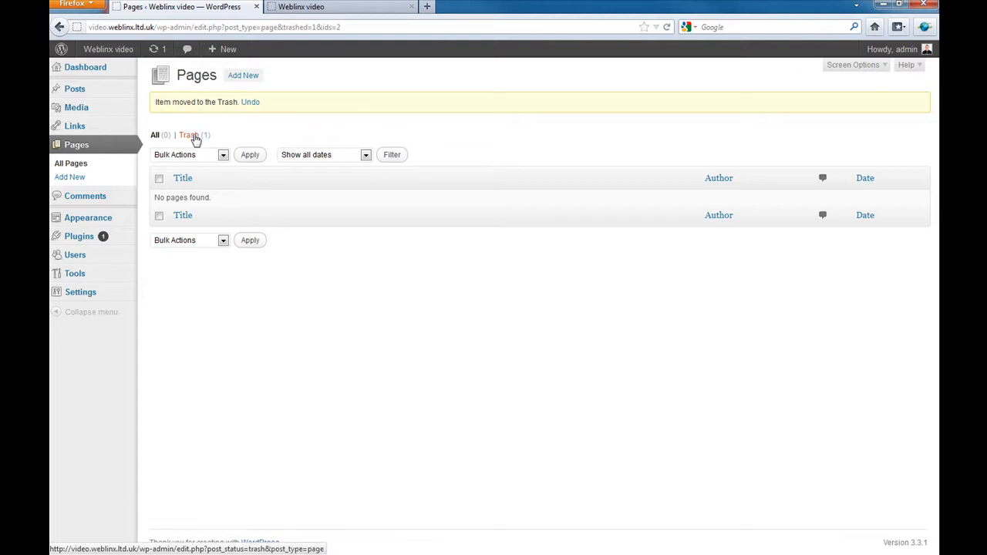
- Permanently delete the Sample Page from the pages Trash and show the Links list
left_click(193, 136)
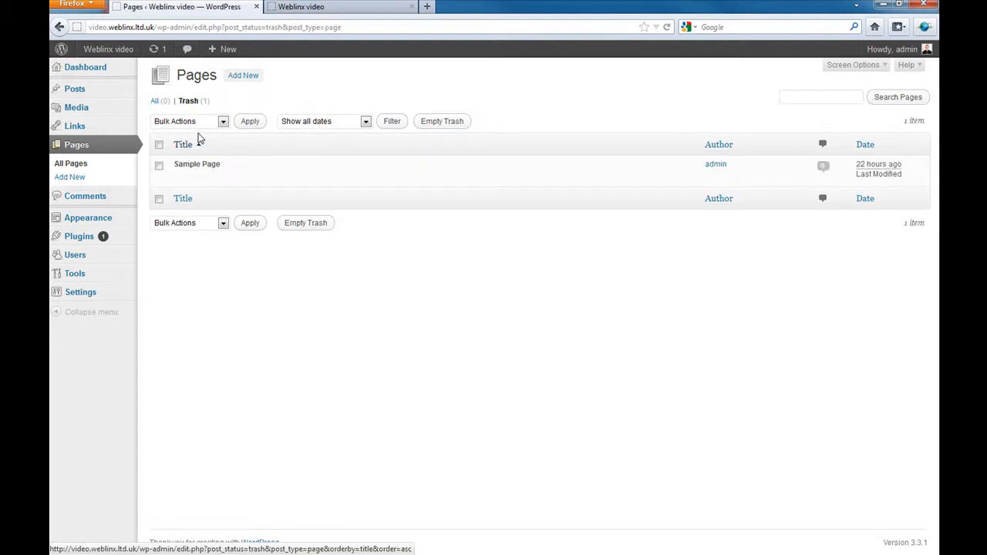
left_click(222, 122)
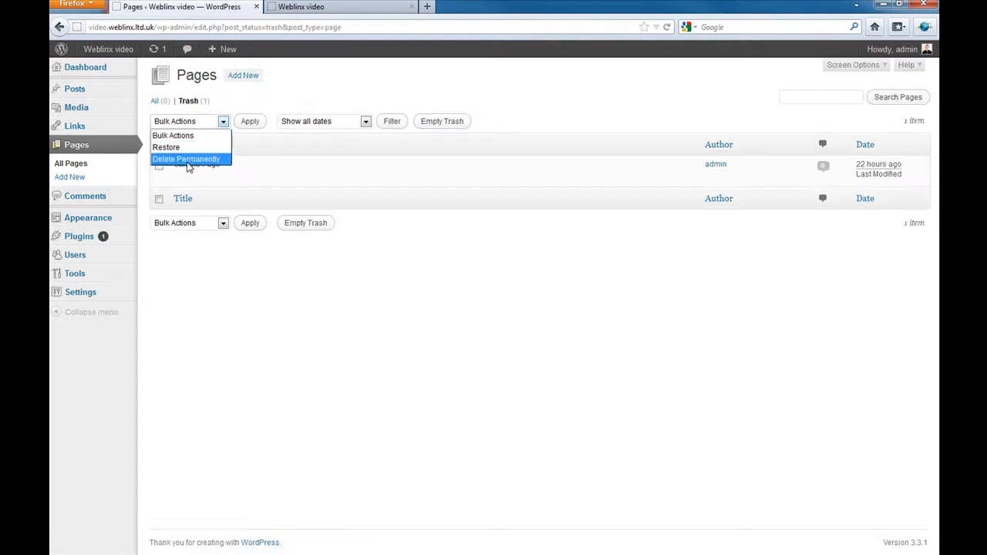
left_click(189, 159)
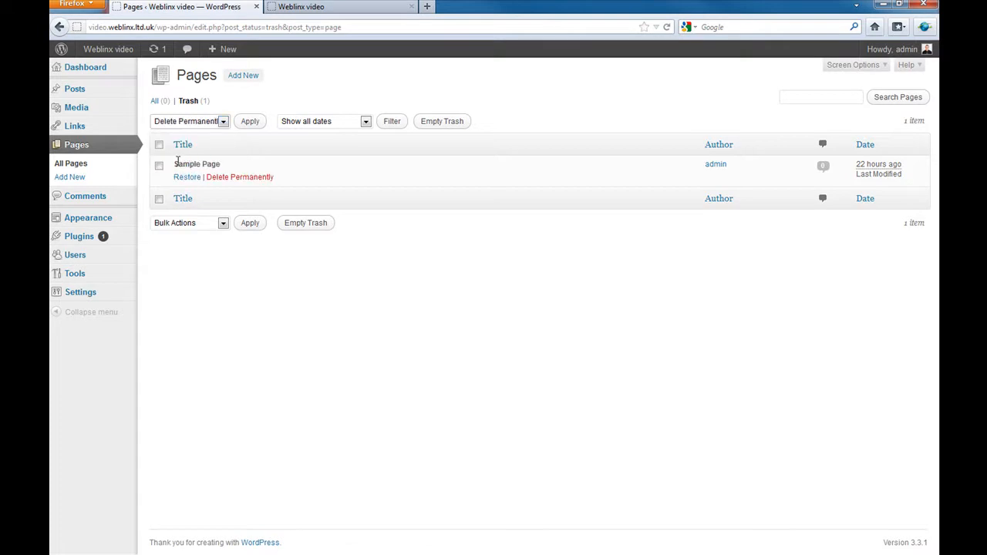
left_click(77, 127)
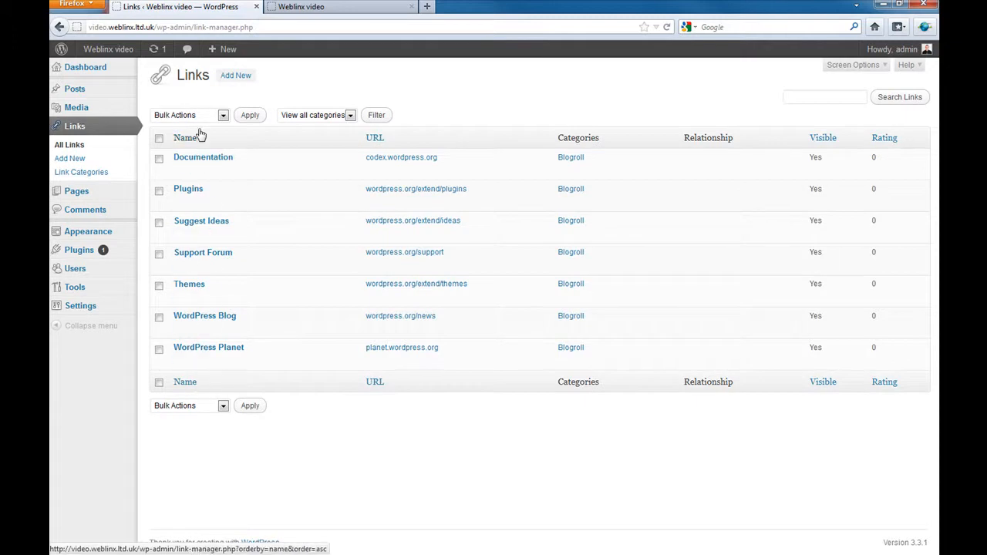
- Trash the Hello world! post and delete it permanently from the posts Trash
mouse_move(204, 236)
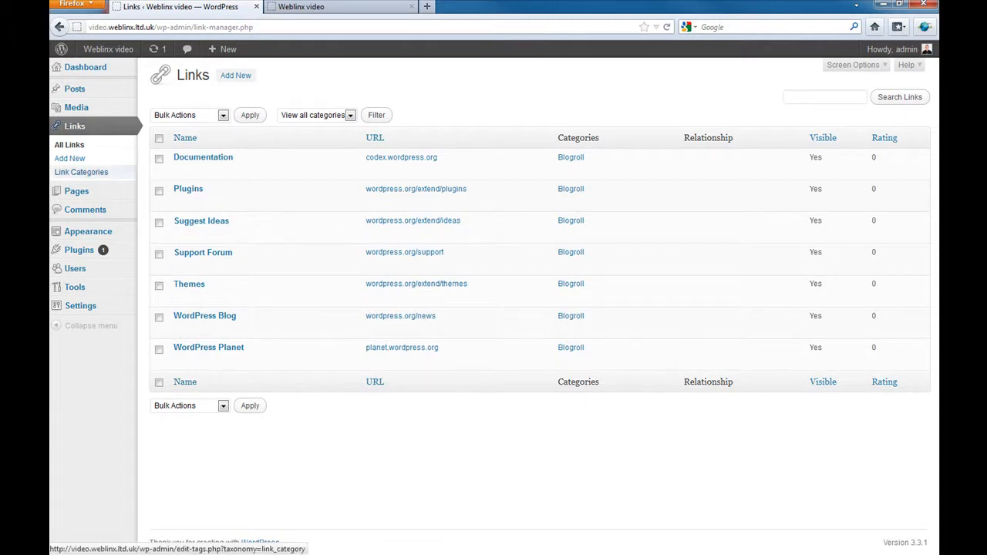
left_click(78, 109)
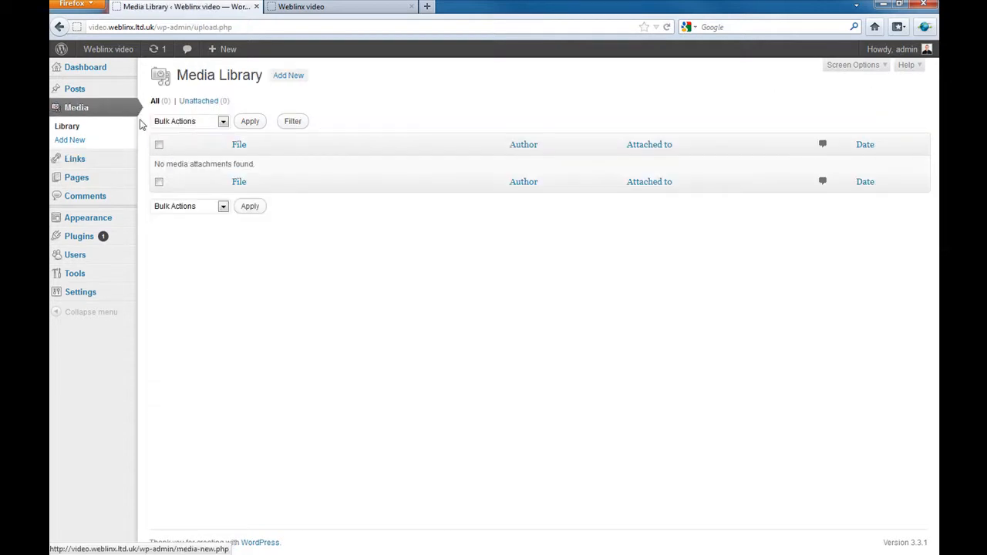
left_click(77, 90)
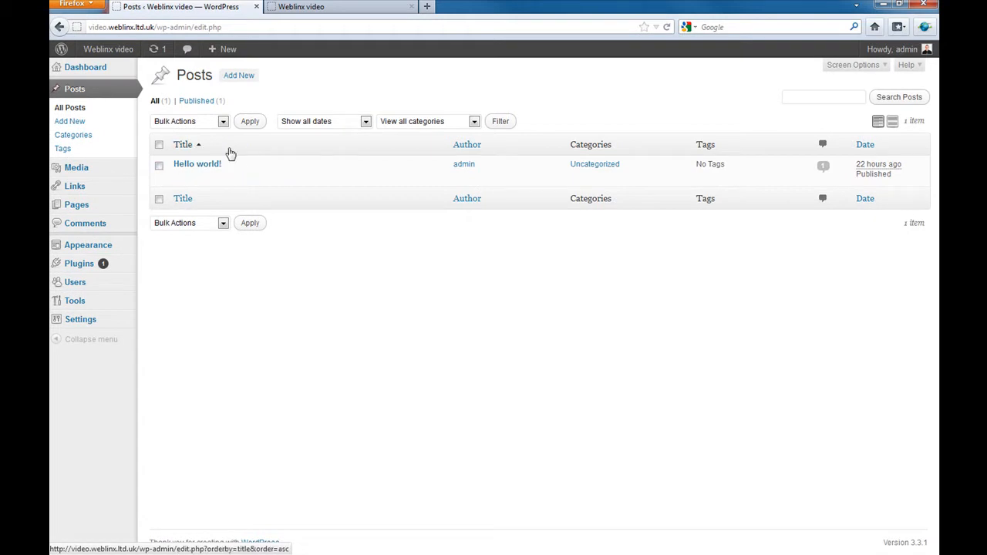
mouse_move(197, 175)
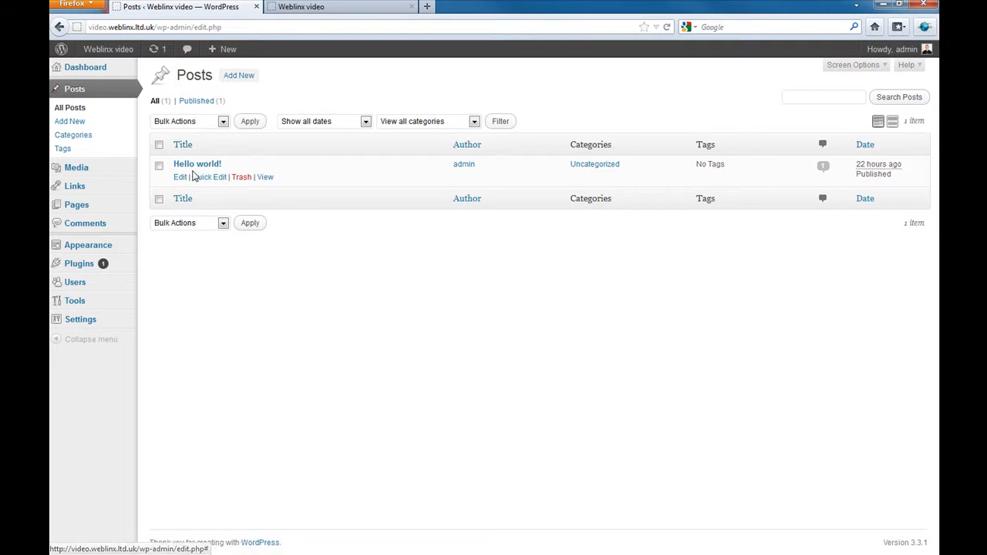
left_click(159, 166)
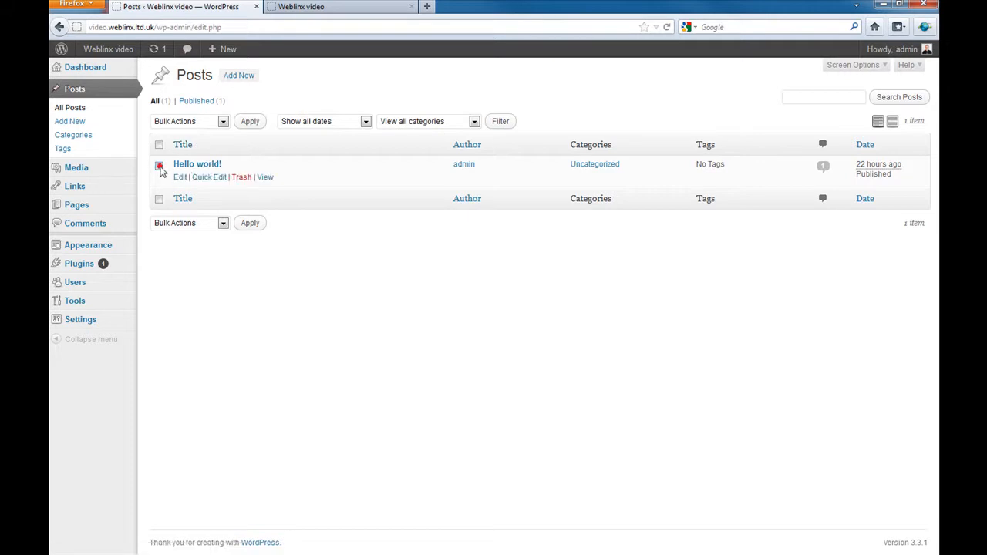
left_click(242, 178)
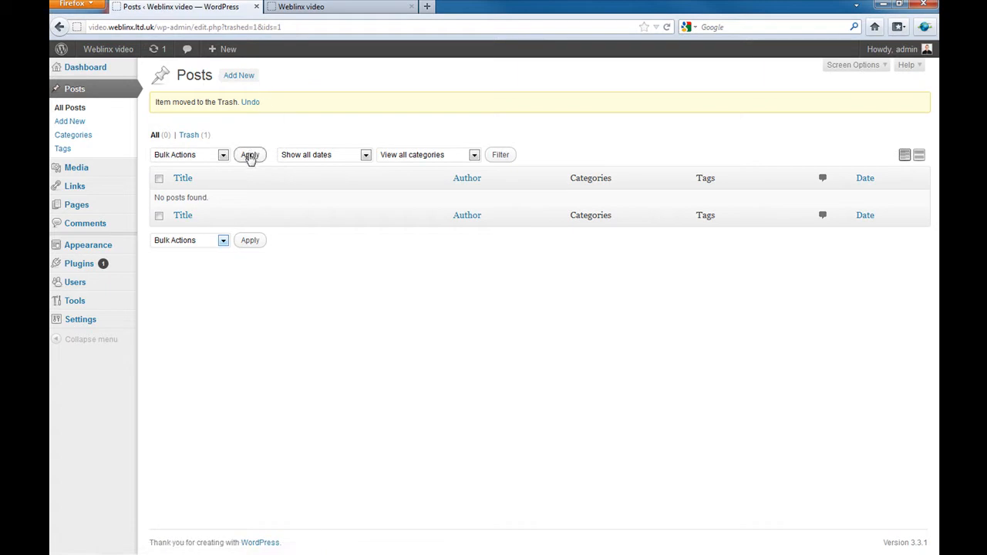
left_click(191, 137)
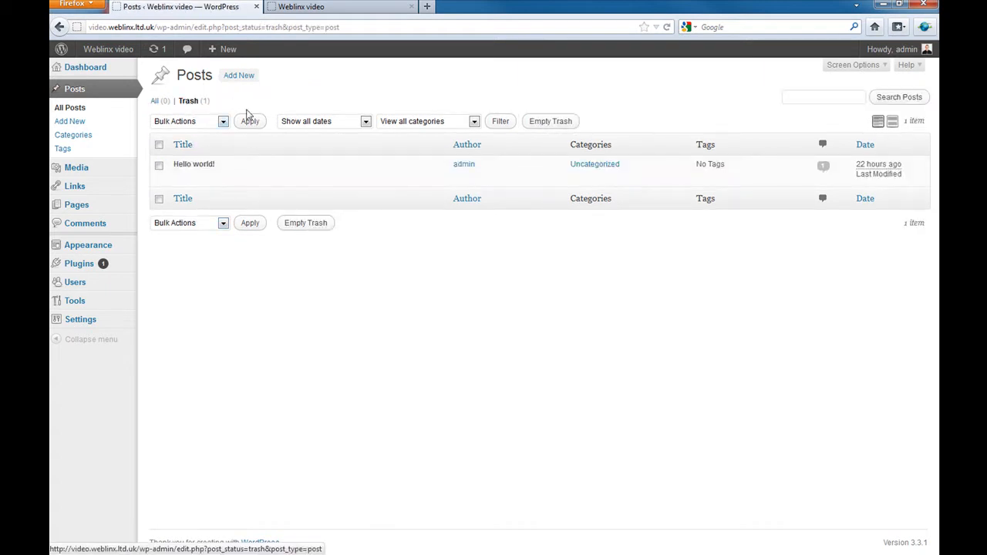
left_click(232, 178)
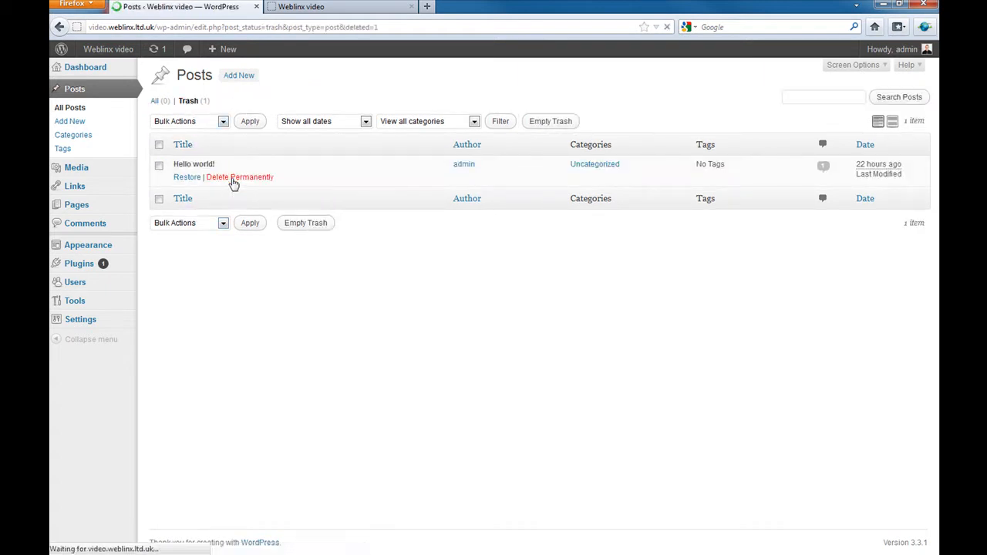
- Return to the Dashboard, which now counts 0 posts, 0 pages and 0 comments
left_click(85, 68)
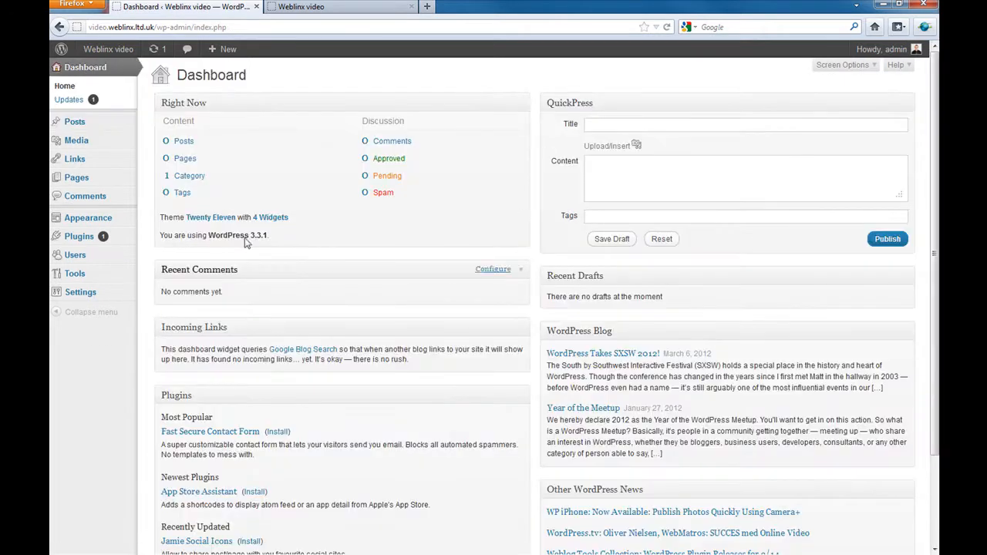